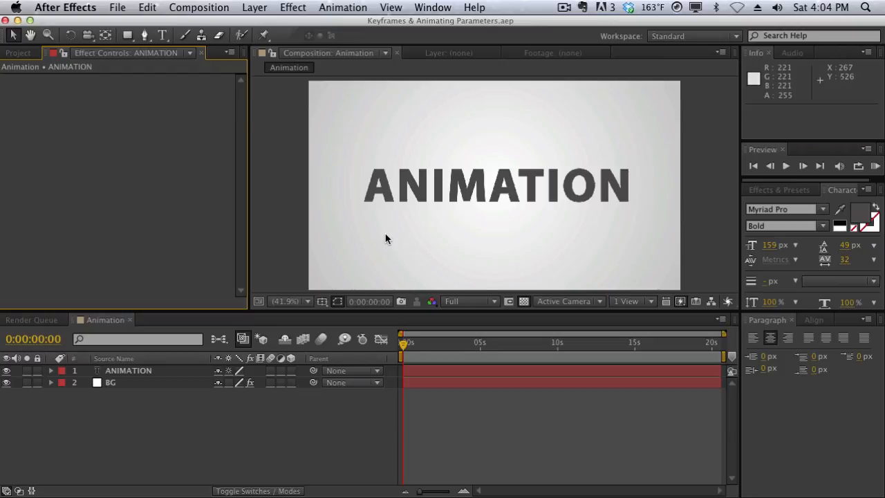
Find the Card Wipe pixelstorm preset by searching "pixel", apply it to the ANIMATION text layer, and preview the transition.
{"action": "left_click", "coordinate": [841, 246]}
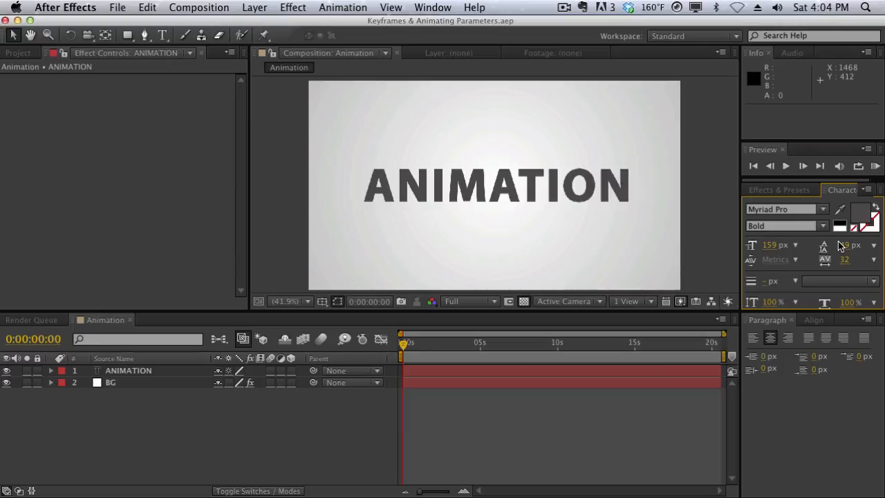
{"action": "left_click", "coordinate": [778, 189]}
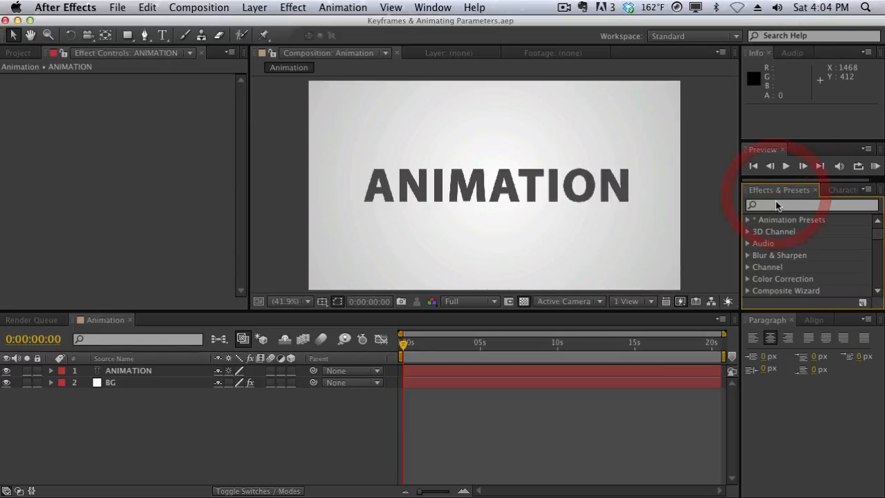
{"action": "left_click", "coordinate": [776, 205]}
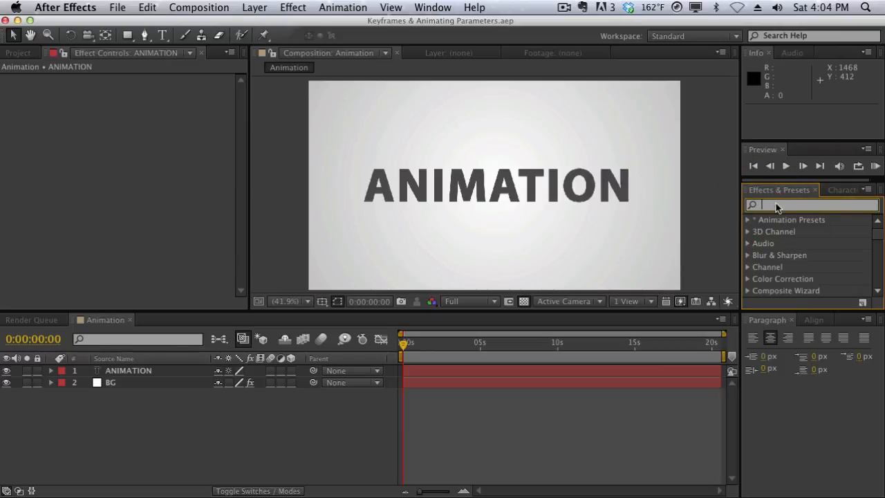
{"action": "type", "text": "pixel"}
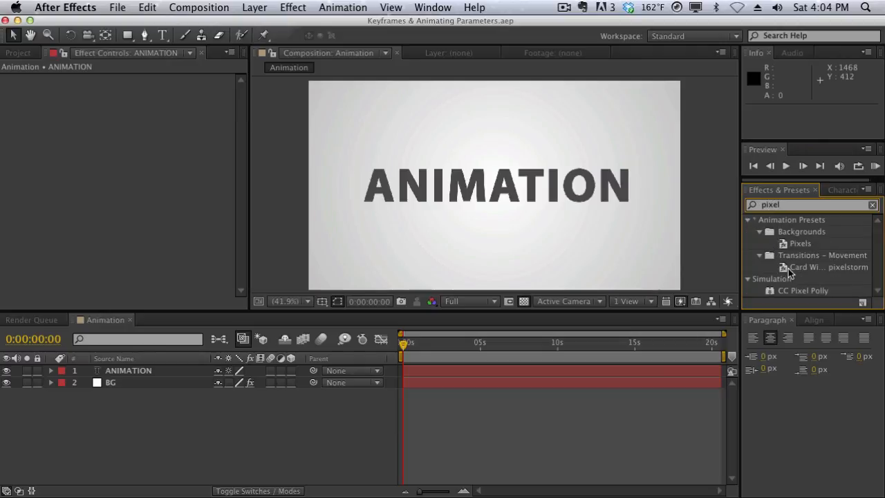
{"action": "left_click_drag", "start_coordinate": [788, 269], "coordinate": [563, 193]}
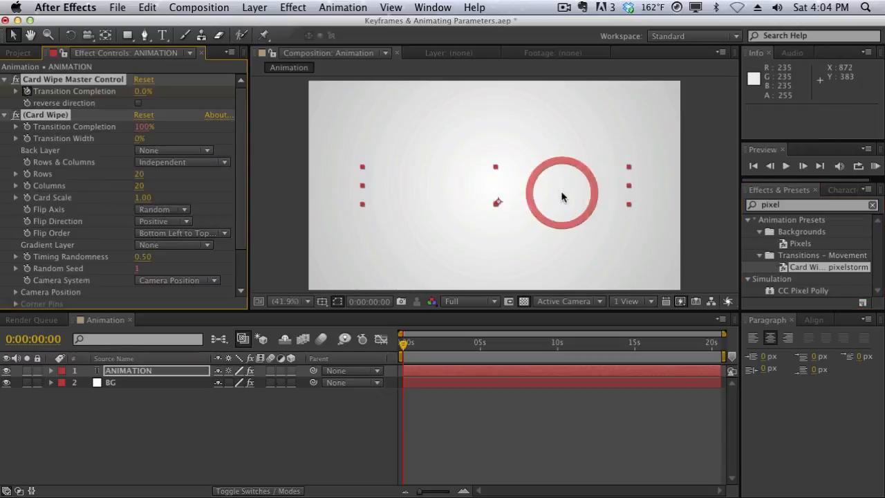
{"action": "left_click_drag", "start_coordinate": [402, 348], "coordinate": [442, 339]}
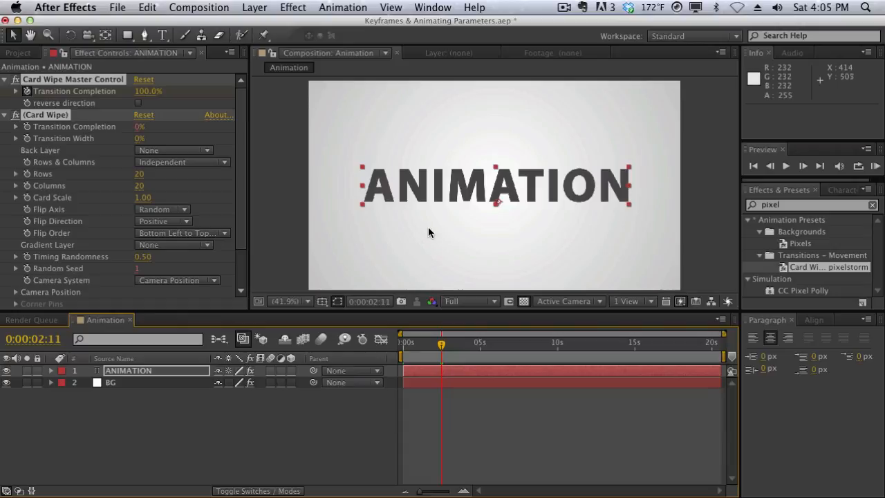
Reveal the ANIMATION layer's modified properties and collapse the (Card Wipe) group to isolate the Transition Completion keyframes.
{"action": "left_click", "coordinate": [172, 372]}
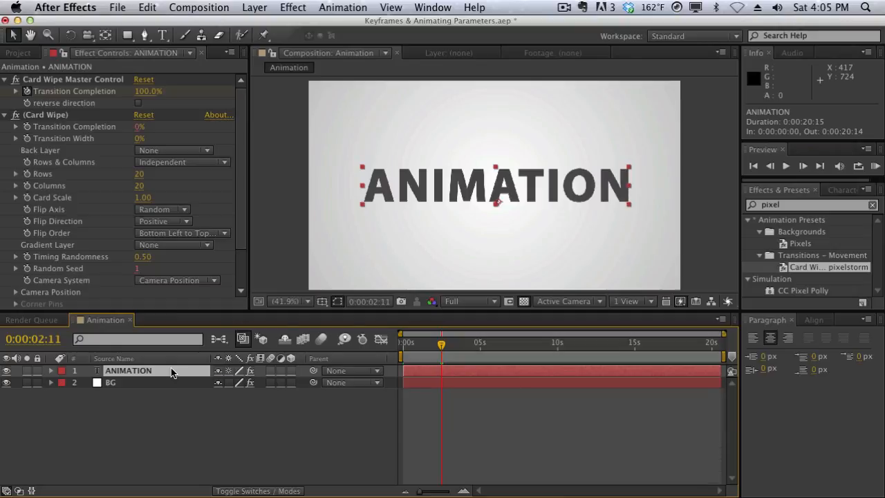
{"action": "key", "text": "u"}
{"action": "key", "text": "u"}
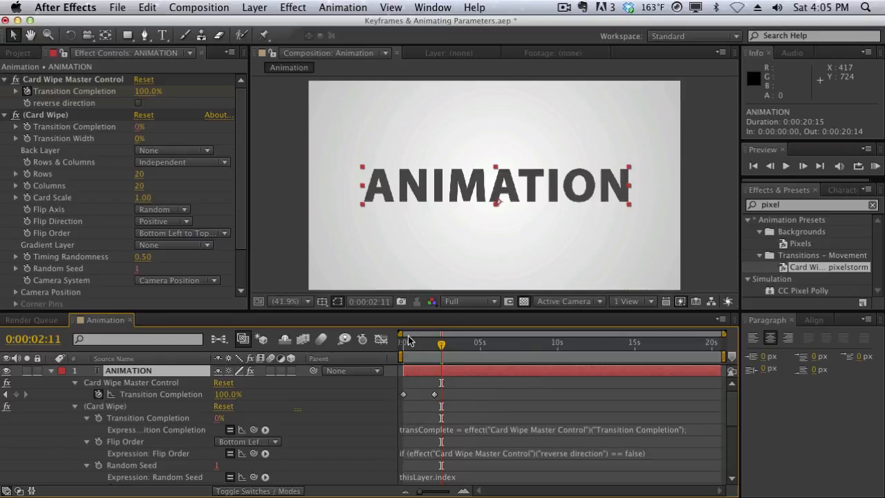
{"action": "left_click", "coordinate": [408, 344]}
{"action": "left_click_drag", "start_coordinate": [408, 346], "coordinate": [395, 345]}
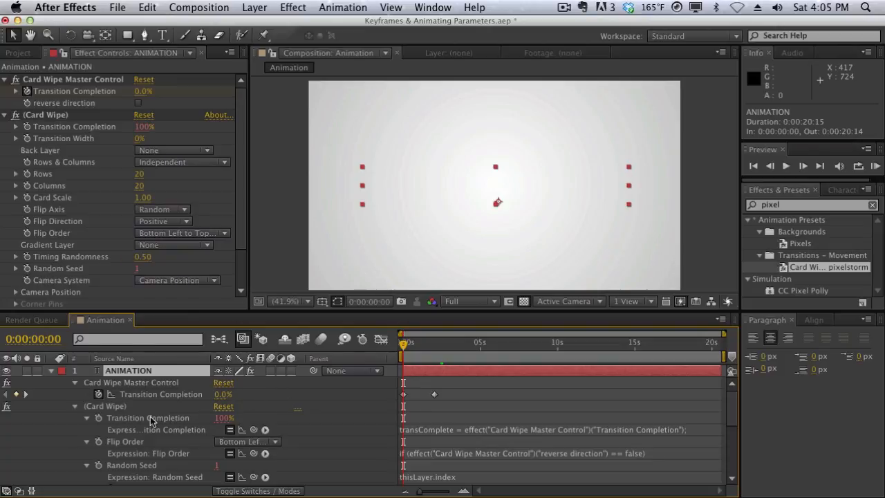
{"action": "left_click", "coordinate": [74, 408]}
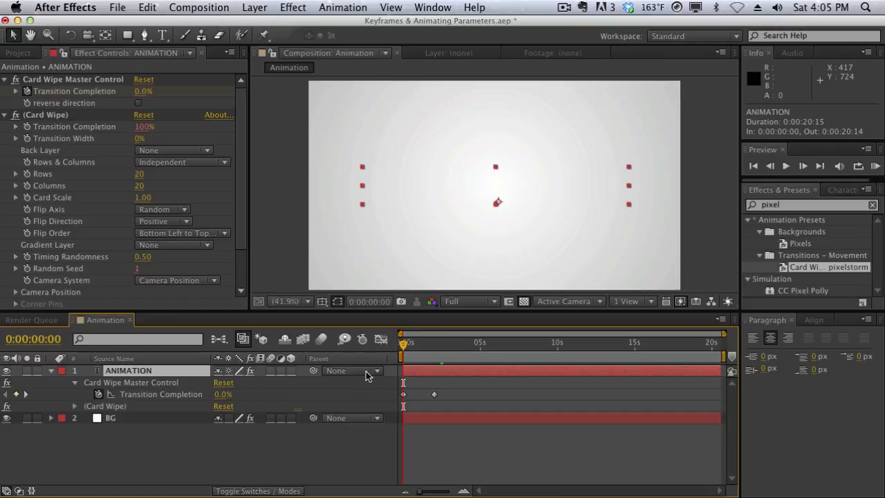
{"action": "left_click", "coordinate": [189, 394]}
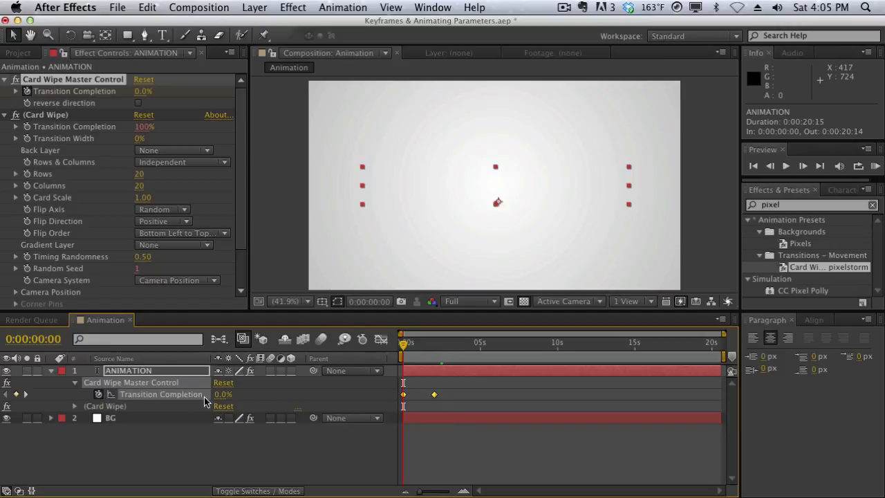
{"action": "left_click", "coordinate": [426, 404]}
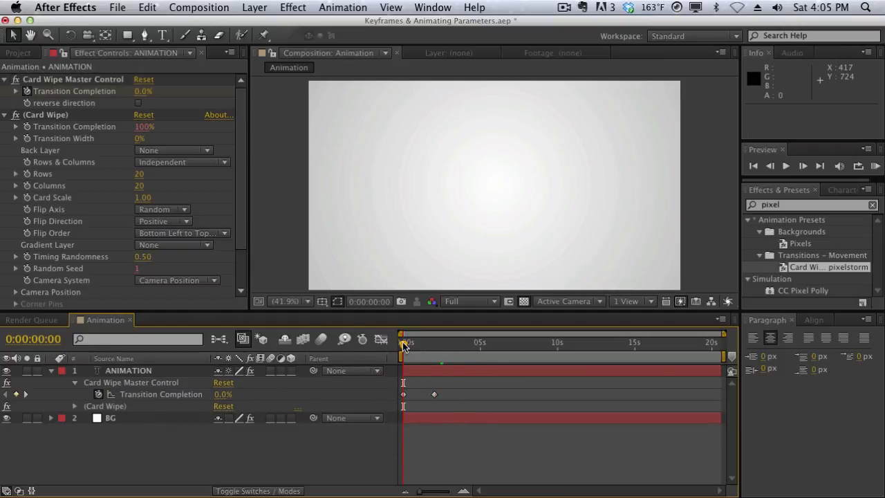
Scrub between the two Transition Completion keyframes to examine how the text assembles, then return to 0:00:00:00.
{"action": "left_click_drag", "start_coordinate": [404, 344], "coordinate": [436, 345]}
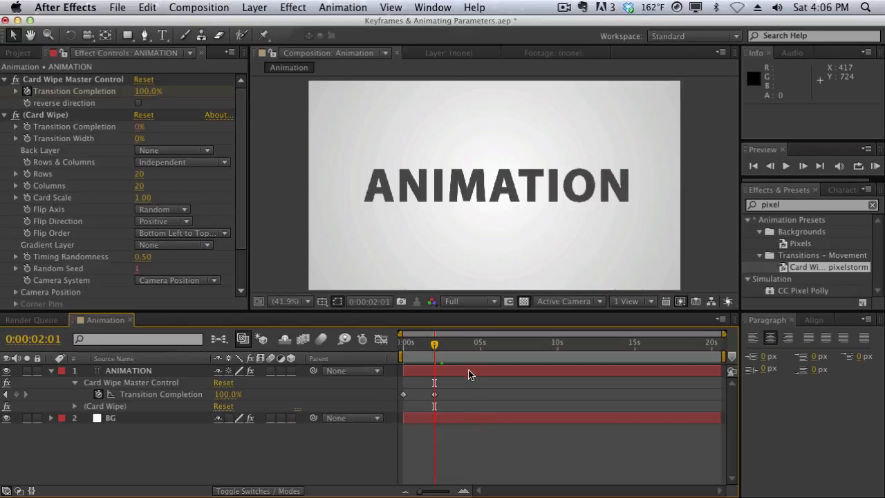
{"action": "mouse_move", "coordinate": [429, 351]}
{"action": "left_mouse_down"}
{"action": "mouse_move", "coordinate": [384, 346]}
{"action": "mouse_move", "coordinate": [370, 323]}
{"action": "mouse_move", "coordinate": [434, 347]}
{"action": "left_mouse_up"}
{"action": "mouse_move", "coordinate": [435, 355]}
{"action": "left_mouse_down"}
{"action": "mouse_move", "coordinate": [399, 355]}
{"action": "mouse_move", "coordinate": [426, 344]}
{"action": "left_mouse_up"}
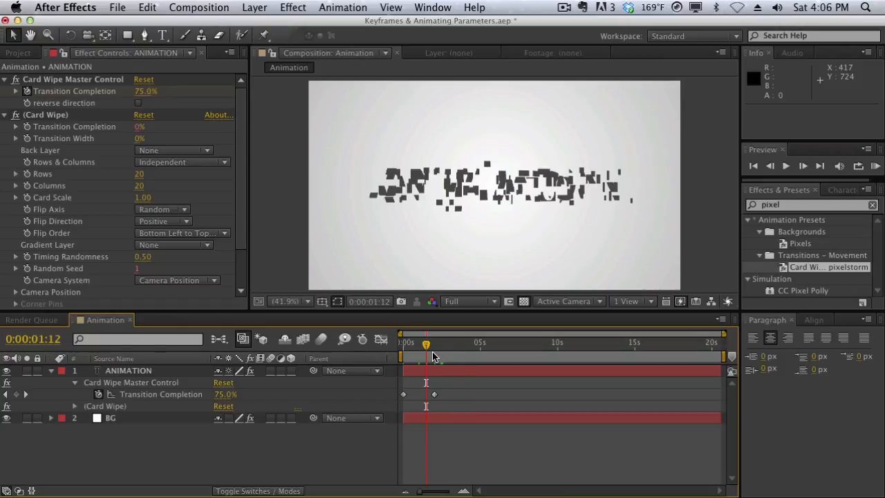
{"action": "left_click_drag", "start_coordinate": [428, 353], "coordinate": [416, 353]}
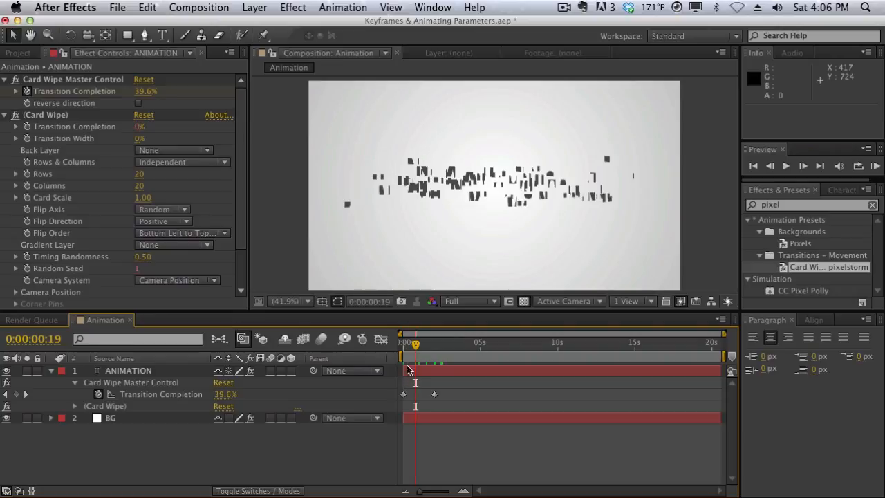
{"action": "left_click_drag", "start_coordinate": [415, 344], "coordinate": [399, 343]}
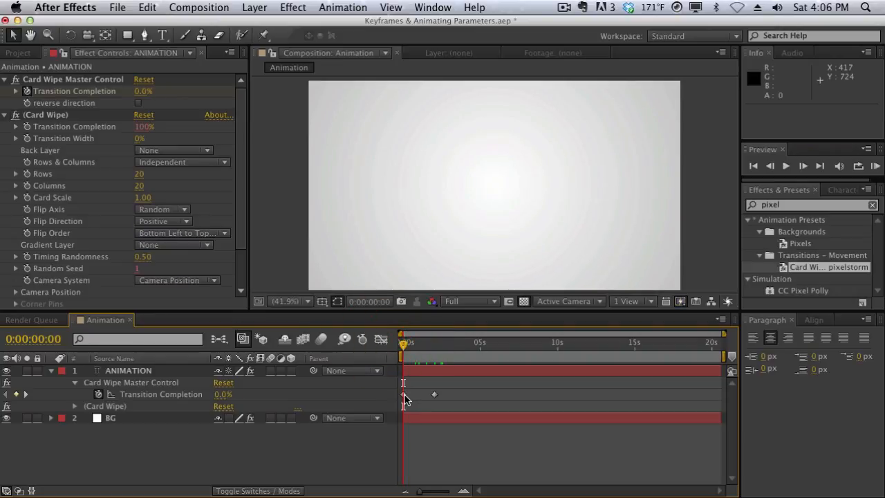
Move the ending Transition Completion keyframe to 0:00:10:07 and preview the transition over the new time span.
{"action": "left_click_drag", "start_coordinate": [434, 395], "coordinate": [560, 406]}
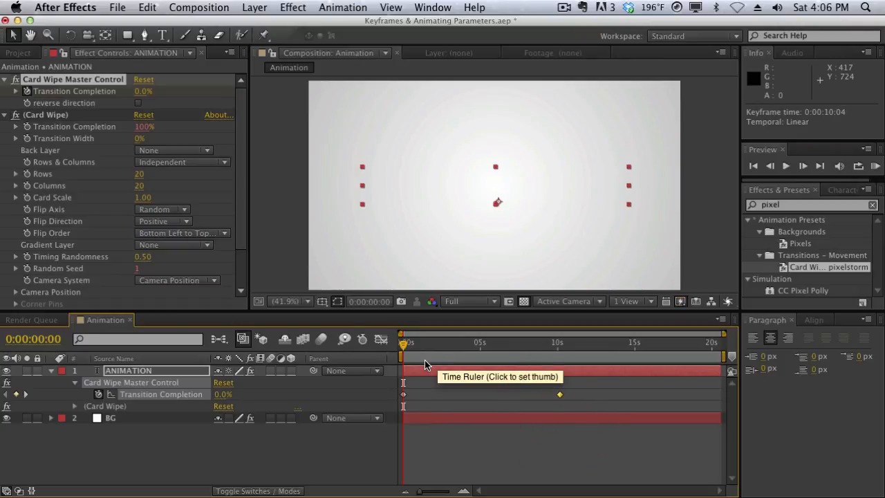
{"action": "mouse_move", "coordinate": [403, 344]}
{"action": "left_mouse_down"}
{"action": "mouse_move", "coordinate": [560, 356]}
{"action": "mouse_move", "coordinate": [402, 355]}
{"action": "mouse_move", "coordinate": [561, 356]}
{"action": "left_mouse_up"}
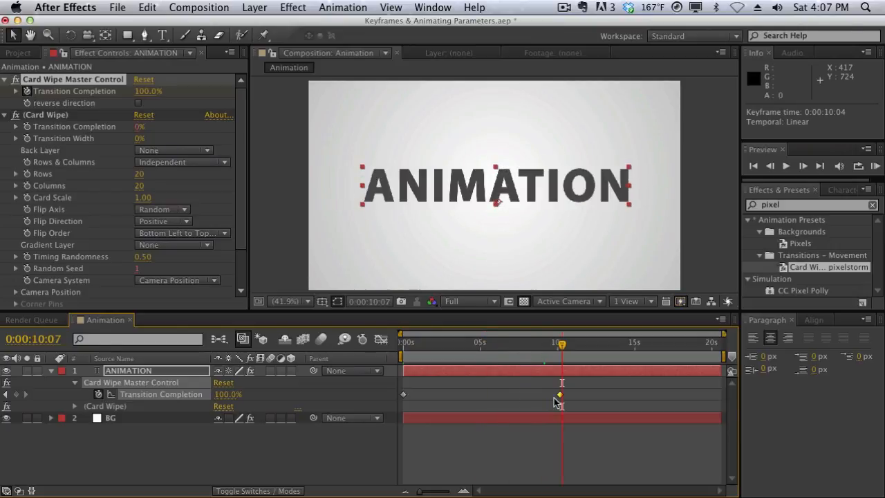
{"action": "mouse_move", "coordinate": [560, 395]}
{"action": "left_mouse_down"}
{"action": "mouse_move", "coordinate": [480, 399]}
{"action": "mouse_move", "coordinate": [562, 401]}
{"action": "left_mouse_up"}
Delete both preset keyframes on Transition Completion and scrub the timeline to check the text without animation.
{"action": "left_click_drag", "start_coordinate": [580, 390], "coordinate": [402, 409]}
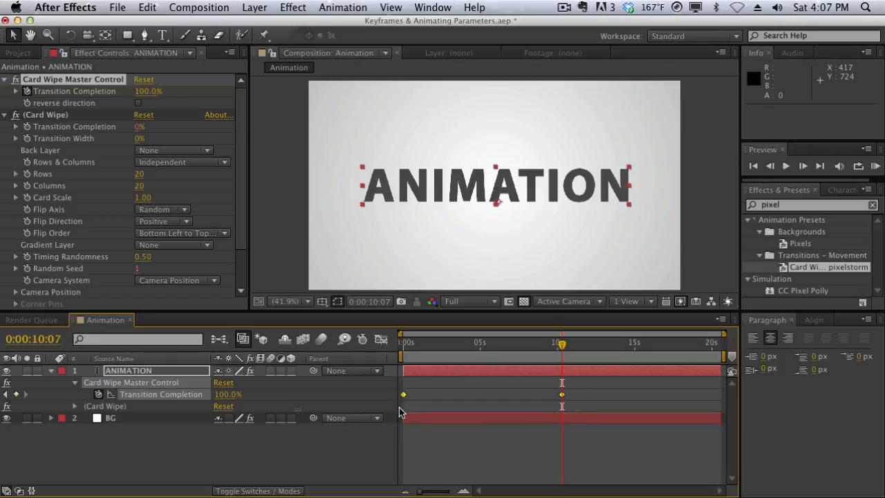
{"action": "key", "text": "Delete"}
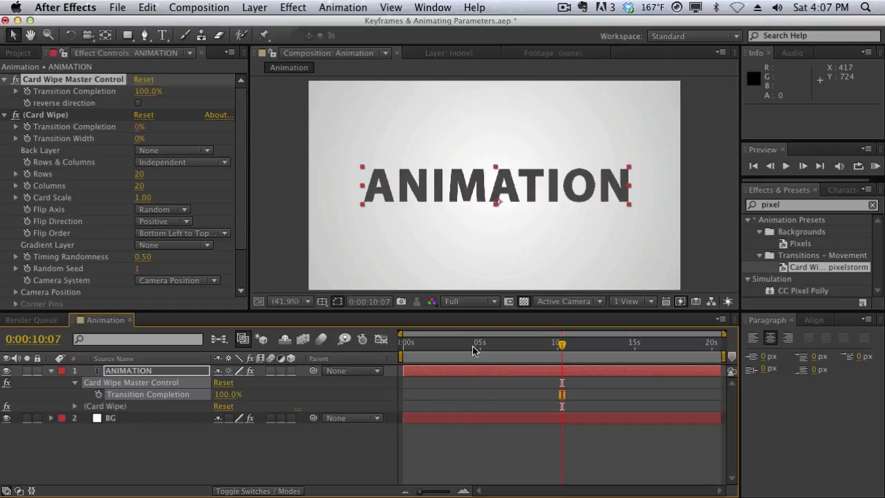
{"action": "left_click_drag", "start_coordinate": [473, 345], "coordinate": [530, 346]}
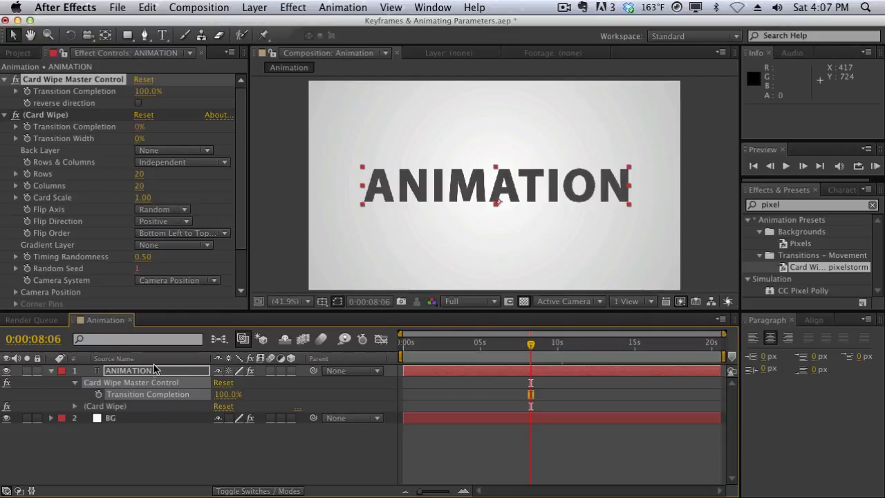
Enable keyframing for Card Wipe Master Control's Transition Completion at 0:00:00:00, with the (Card Wipe) effect settings collapsed.
{"action": "left_click_drag", "start_coordinate": [515, 343], "coordinate": [402, 351]}
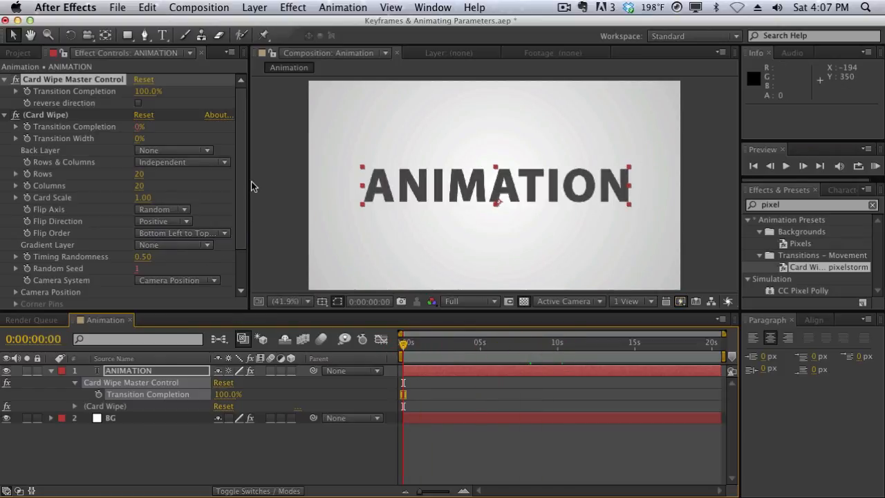
{"action": "left_click", "coordinate": [6, 118]}
{"action": "left_click", "coordinate": [91, 133]}
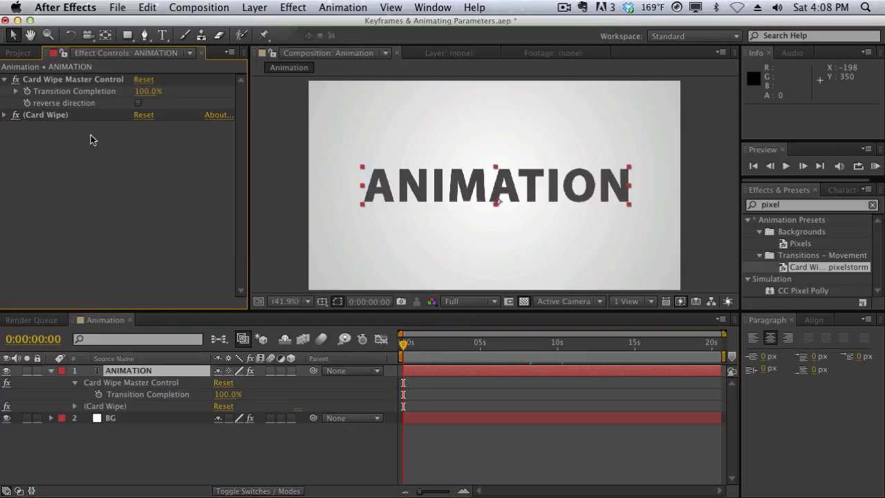
{"action": "left_click", "coordinate": [81, 83]}
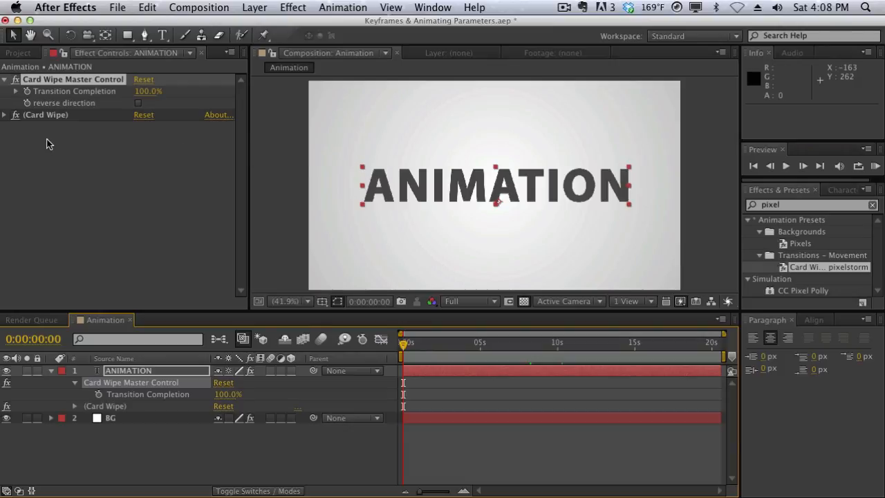
{"action": "left_click", "coordinate": [27, 91]}
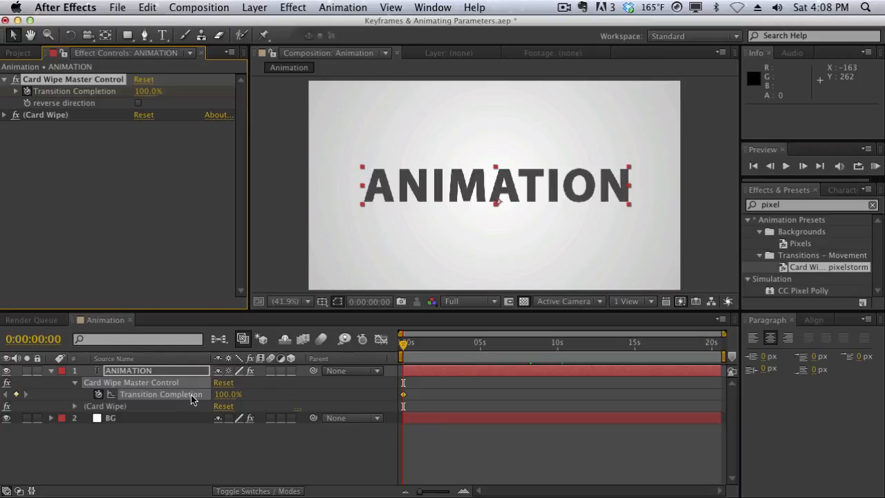
{"action": "left_click", "coordinate": [128, 188]}
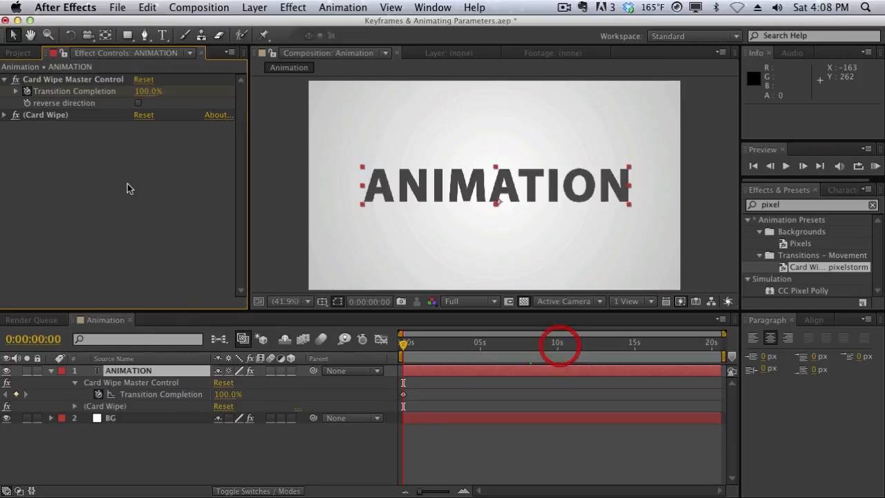
Collapse the ANIMATION layer, redisplay its modified properties, and fold away the (Card Wipe) group in the timeline.
{"action": "left_click", "coordinate": [51, 371]}
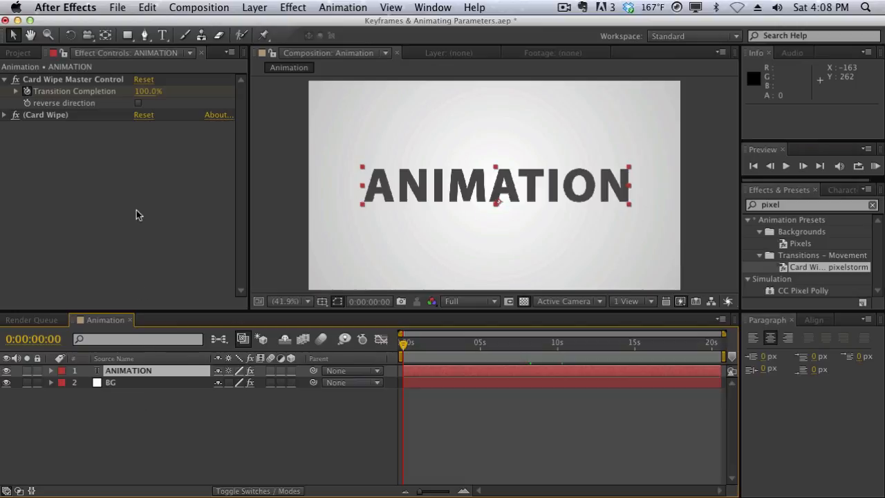
{"action": "left_click", "coordinate": [143, 372]}
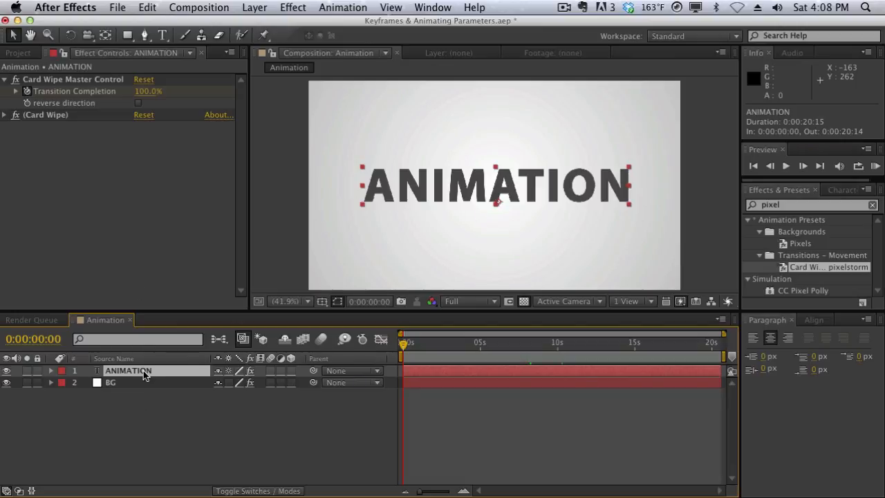
{"action": "key", "text": "u"}
{"action": "key", "text": "u"}
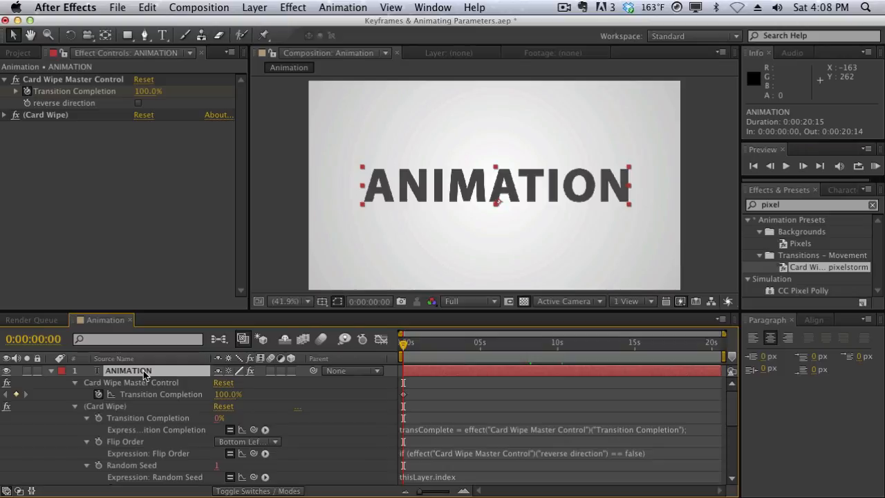
{"action": "left_click", "coordinate": [74, 406]}
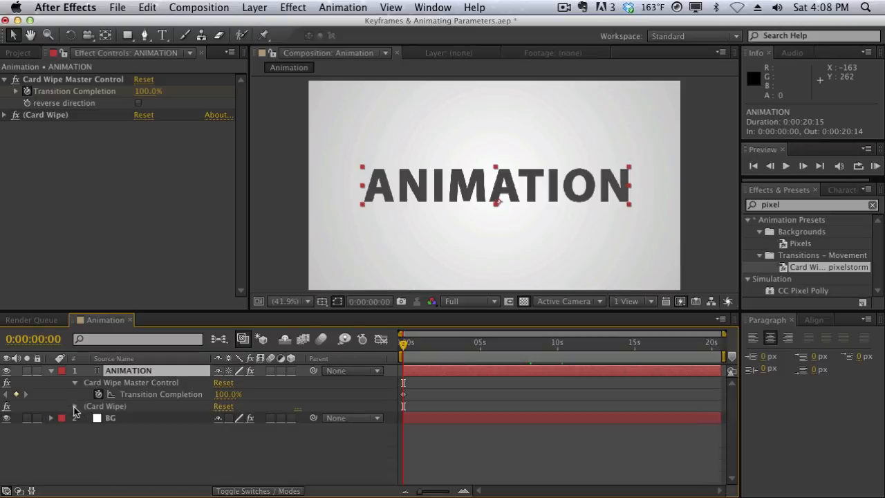
Add a Transition Completion keyframe at 0:00:10:00 and set its value to 0%.
{"action": "left_click_drag", "start_coordinate": [404, 344], "coordinate": [429, 347]}
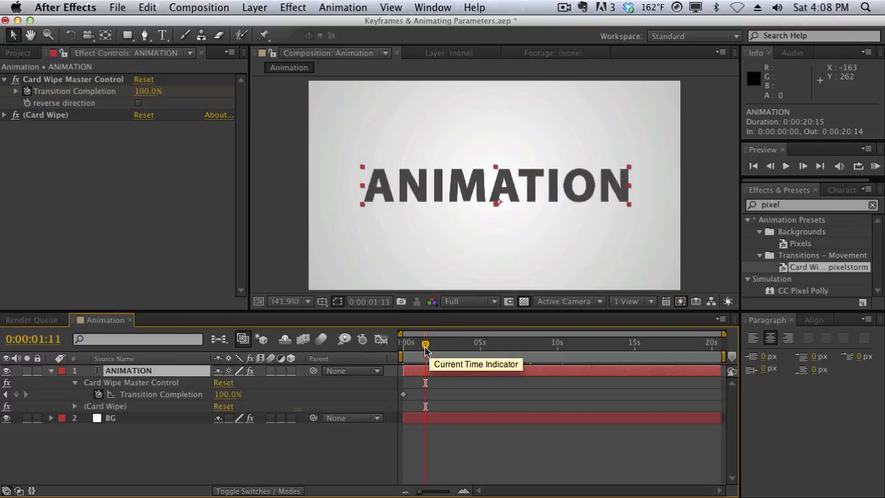
{"action": "left_click_drag", "start_coordinate": [426, 344], "coordinate": [558, 350]}
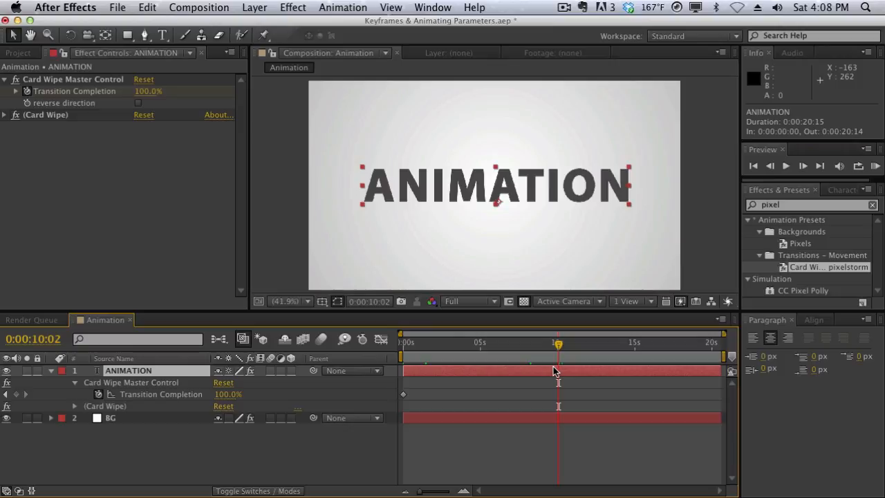
{"action": "mouse_move", "coordinate": [558, 343]}
{"action": "left_mouse_down"}
{"action": "mouse_move", "coordinate": [540, 342]}
{"action": "mouse_move", "coordinate": [557, 341]}
{"action": "left_mouse_up"}
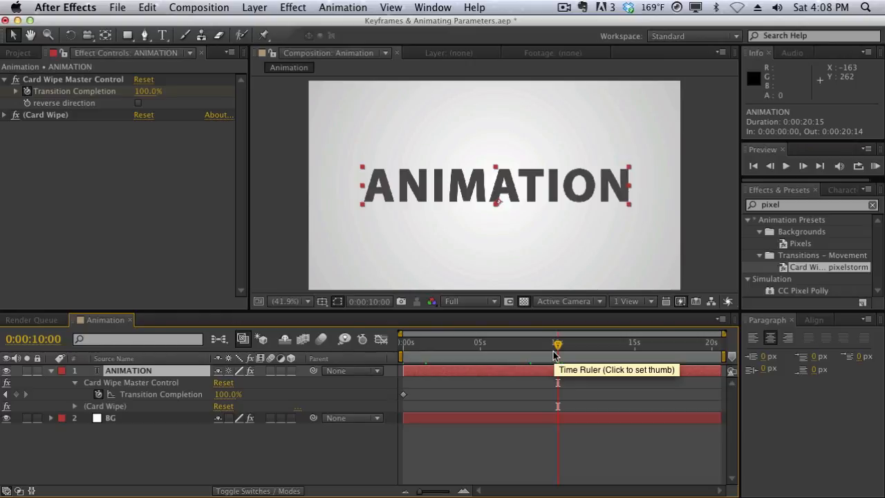
{"action": "left_click", "coordinate": [17, 395]}
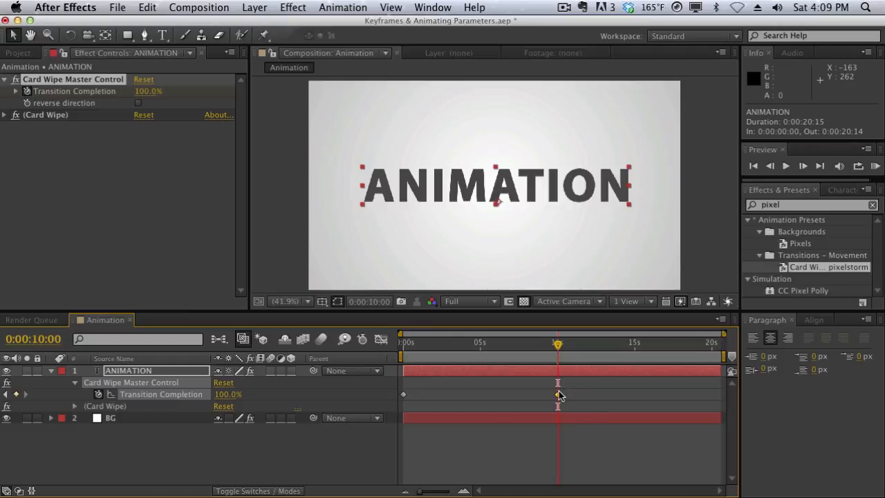
{"action": "left_click", "coordinate": [229, 395]}
{"action": "type", "text": "0"}
{"action": "key", "text": "Return"}
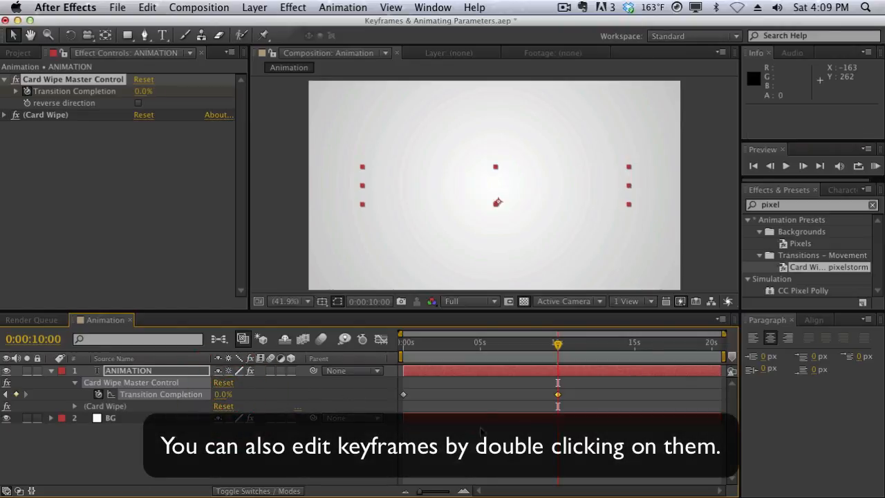
Scrub the timeline from 0:00:00:00 to about 0:00:05:00 to preview the Card Wipe dissolve between the two keyframes.
{"action": "left_click_drag", "start_coordinate": [479, 343], "coordinate": [380, 347]}
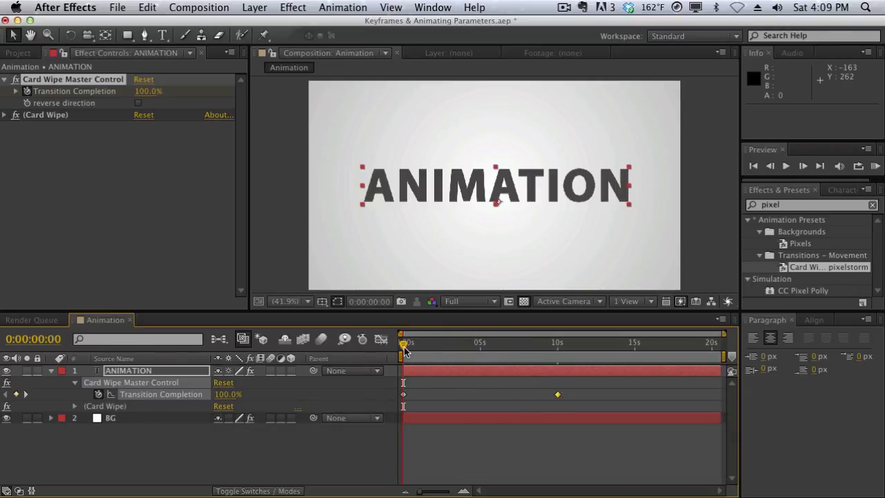
{"action": "left_click_drag", "start_coordinate": [405, 346], "coordinate": [480, 346]}
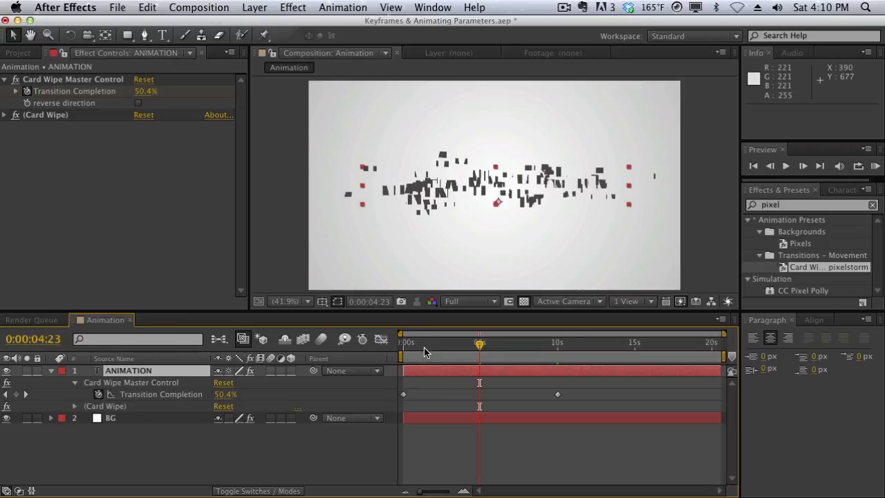
{"action": "left_click", "coordinate": [480, 346]}
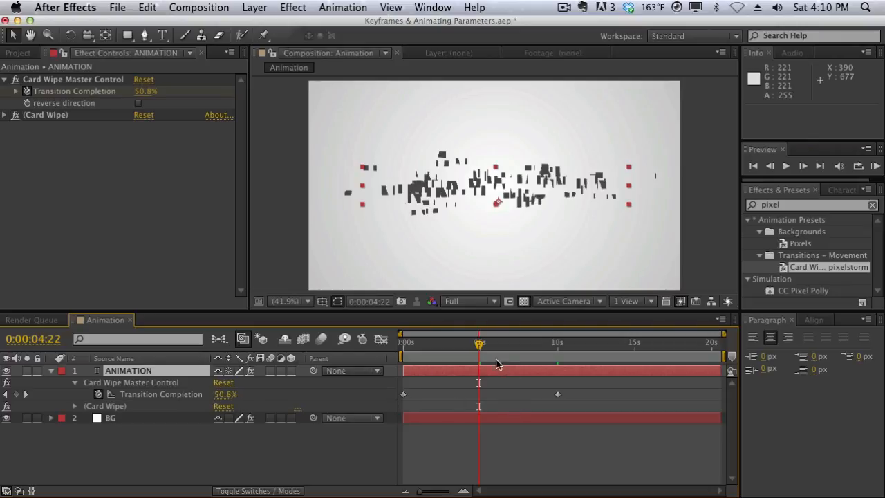
Add a Transition Completion keyframe at 0:00:02:15 with a value of 80%.
{"action": "left_click_drag", "start_coordinate": [478, 344], "coordinate": [443, 344]}
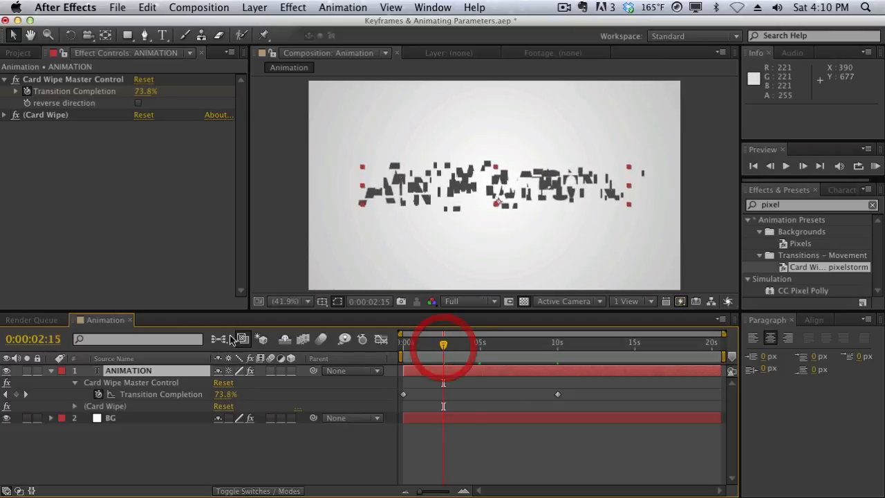
{"action": "left_click", "coordinate": [227, 395]}
{"action": "type", "text": "80"}
{"action": "key", "text": "Return"}
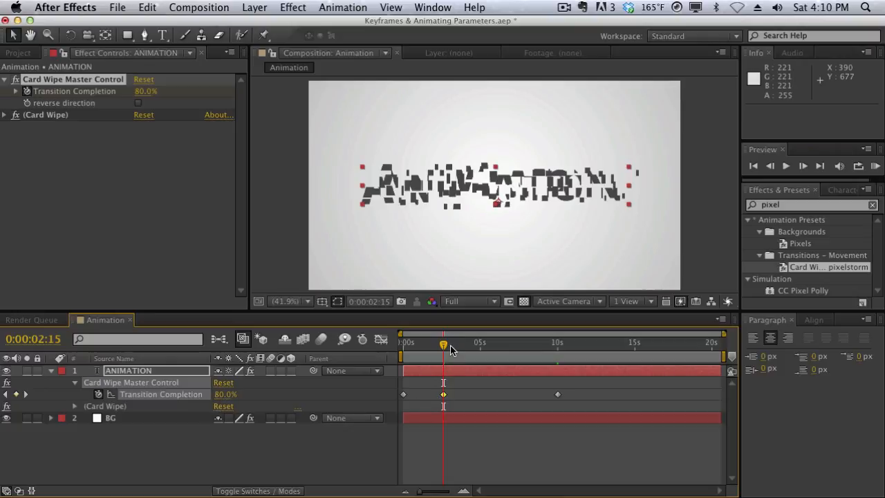
Add a Transition Completion keyframe at 0:00:07:00 with a value of 25%.
{"action": "left_click_drag", "start_coordinate": [446, 344], "coordinate": [512, 350]}
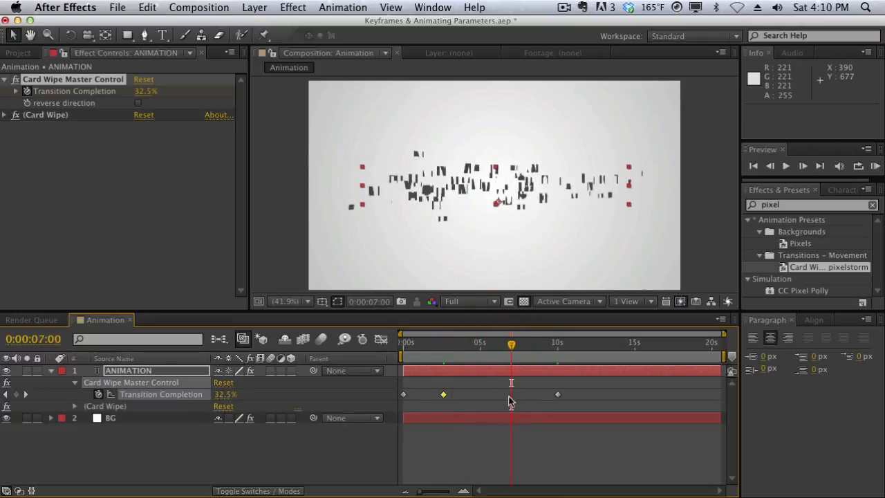
{"action": "left_click", "coordinate": [223, 395]}
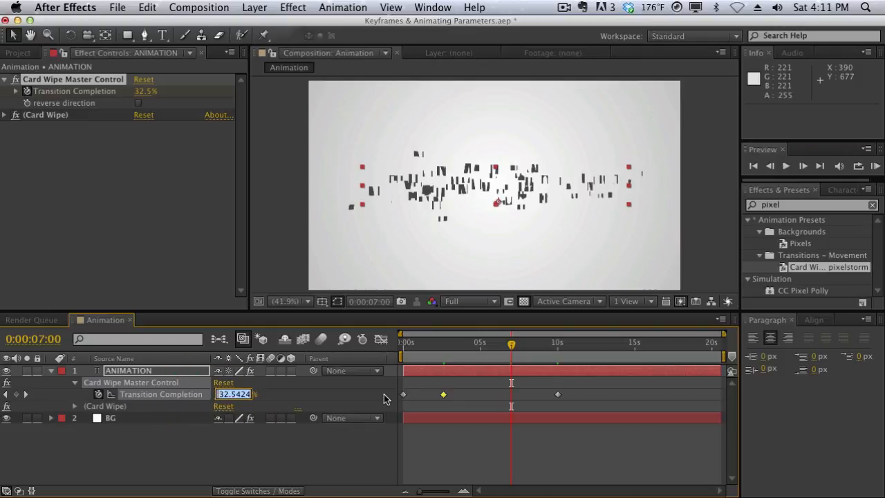
{"action": "type", "text": "25"}
{"action": "key", "text": "Return"}
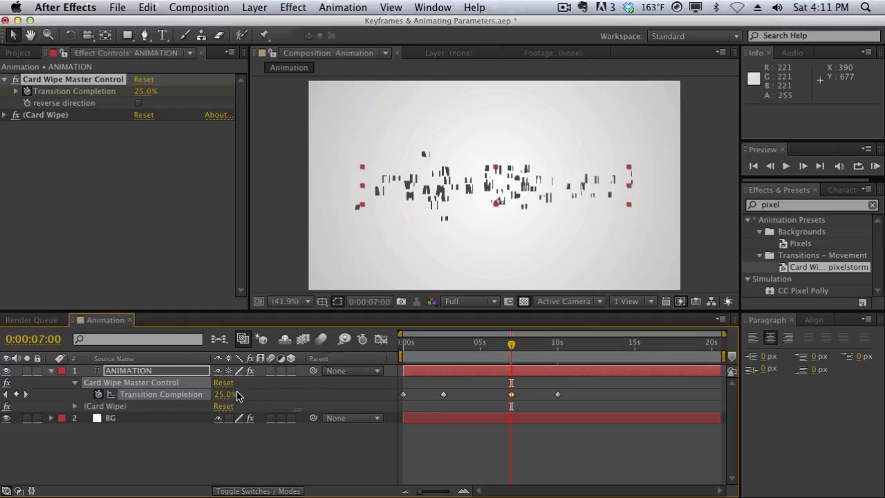
Scrub the timeline from 0:00:00:00 to about 0:00:10:00 to check the four-keyframe text animation.
{"action": "left_click", "coordinate": [443, 345]}
{"action": "left_click_drag", "start_coordinate": [443, 349], "coordinate": [387, 348]}
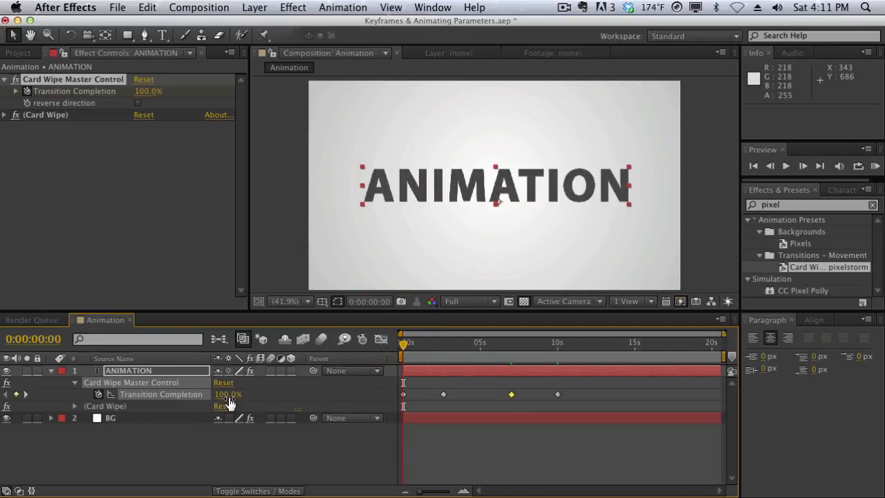
{"action": "left_click", "coordinate": [408, 345]}
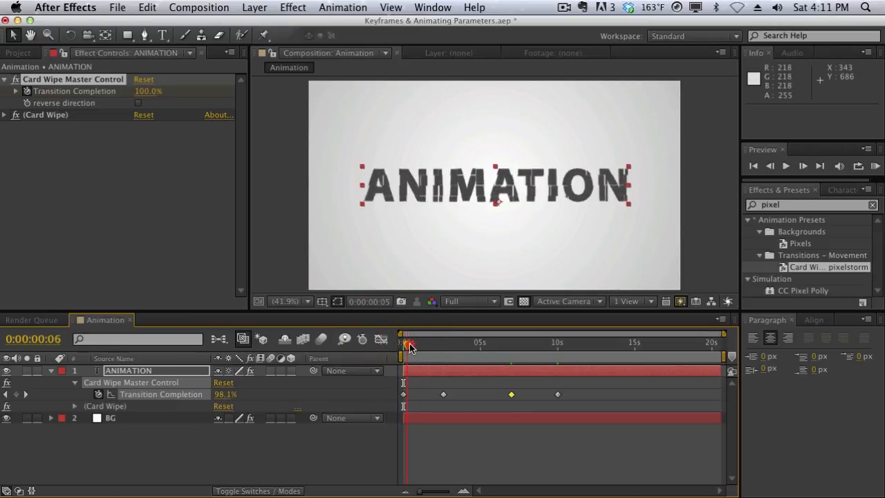
{"action": "left_click_drag", "start_coordinate": [410, 347], "coordinate": [560, 353]}
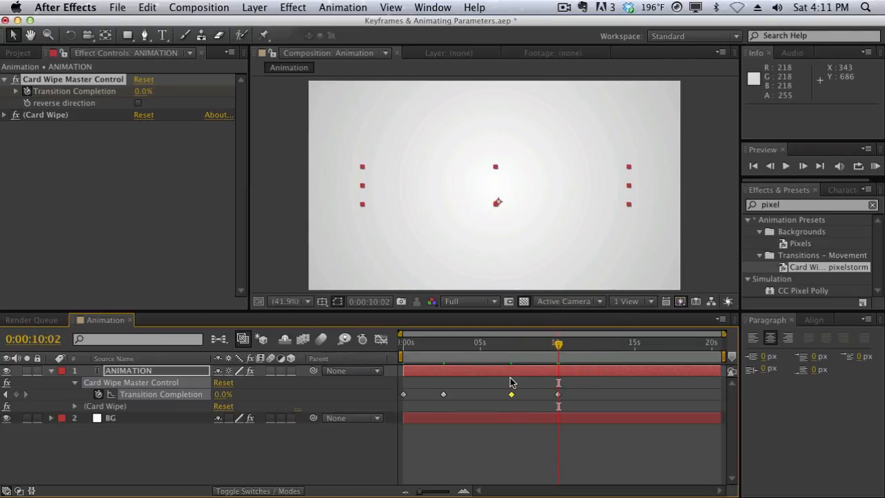
Add a Transition Completion keyframe at 0:00:09:21 with a value of 55%.
{"action": "left_click_drag", "start_coordinate": [553, 350], "coordinate": [556, 348]}
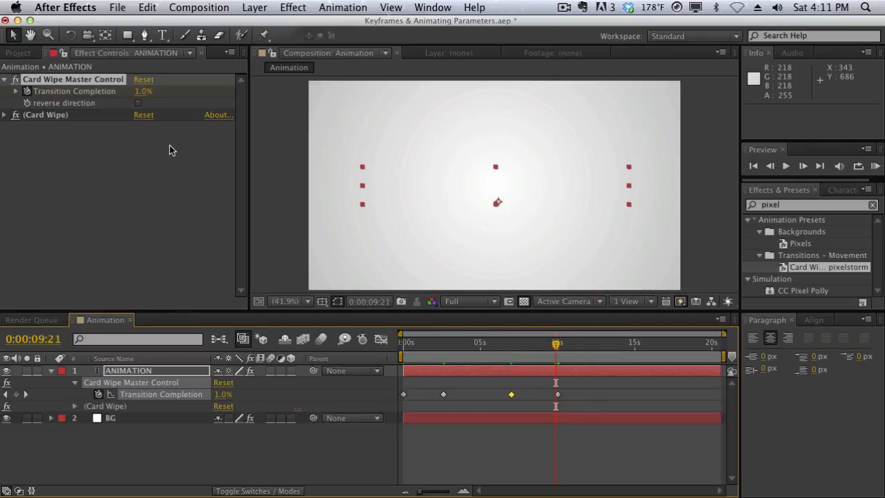
{"action": "left_click", "coordinate": [143, 91]}
{"action": "type", "text": "55"}
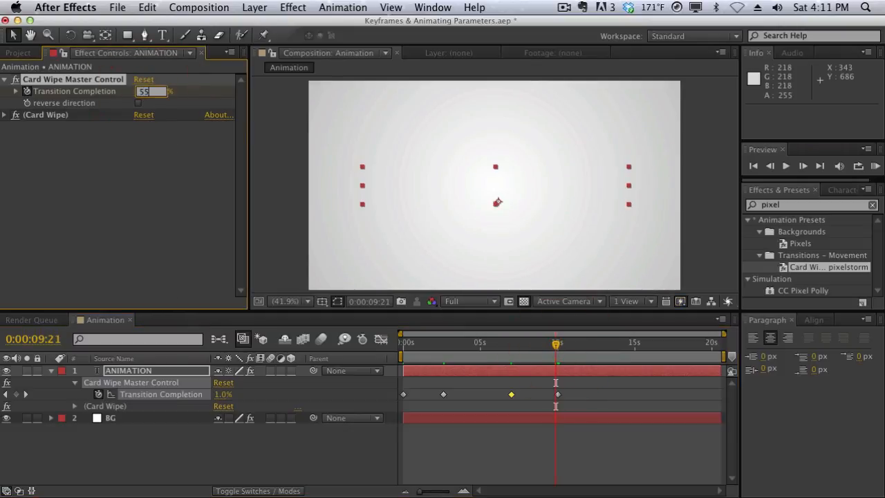
{"action": "key", "text": "Return"}
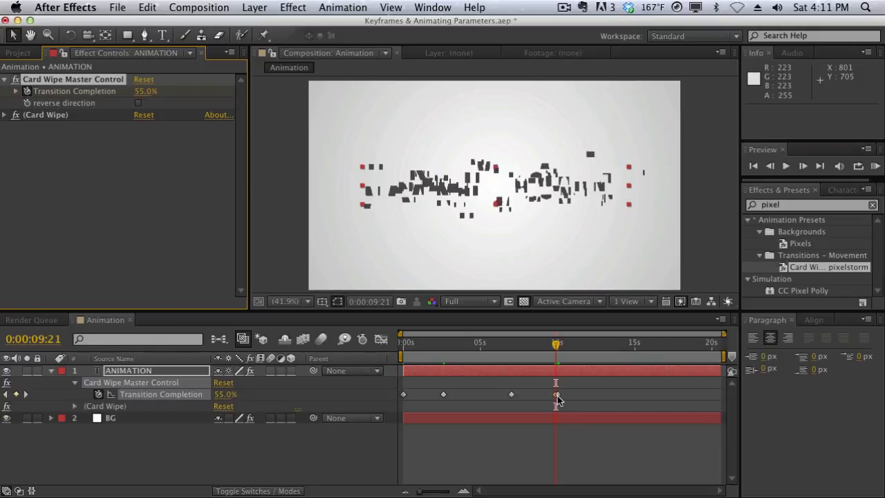
Move the 55% Transition Completion keyframe three frames earlier to 0:00:09:18 and undo the last keyframe movement.
{"action": "mouse_move", "coordinate": [558, 400]}
{"action": "left_click_drag", "start_coordinate": [424, 493], "coordinate": [451, 493]}
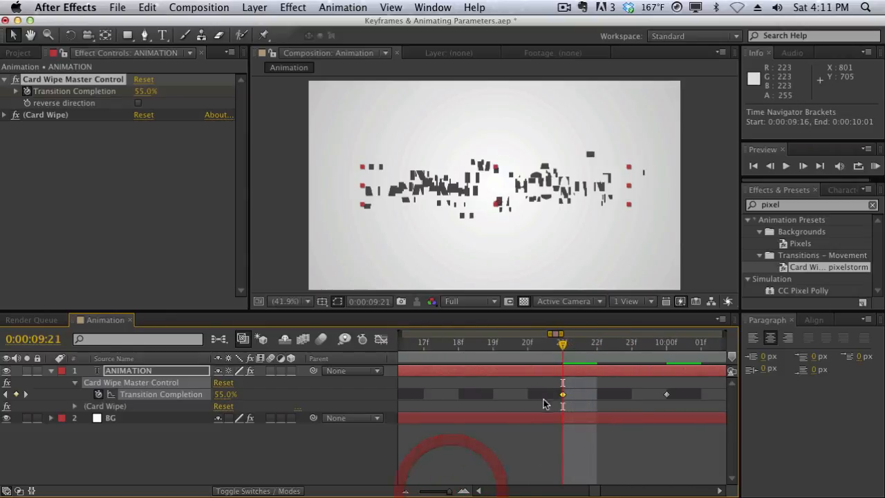
{"action": "left_click_drag", "start_coordinate": [564, 396], "coordinate": [459, 395]}
{"action": "left_click_drag", "start_coordinate": [449, 492], "coordinate": [419, 492]}
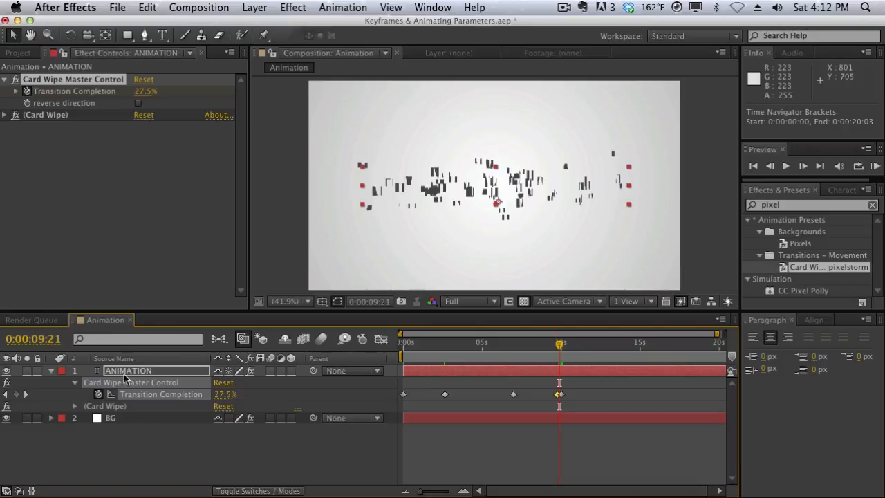
{"action": "key", "text": "super+z"}
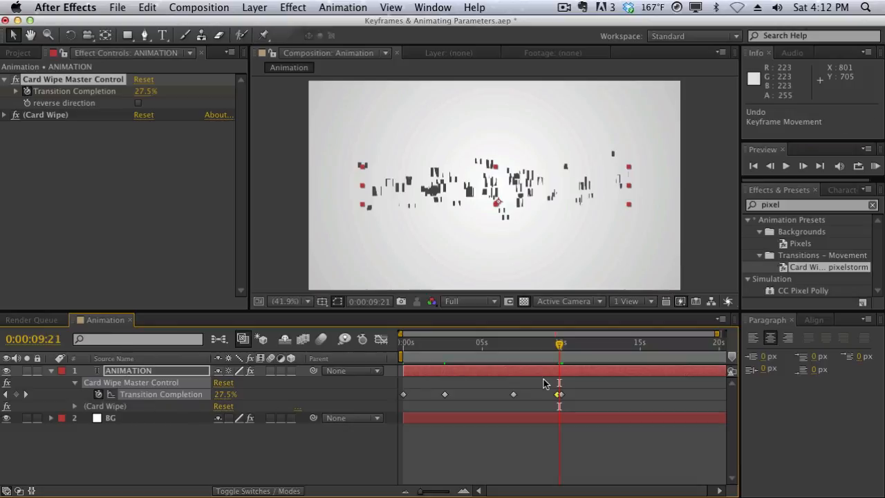
Select the 25% keyframe at 0:00:07:00 and look over its keyframe options, including Keyframe Assistant, without applying any.
{"action": "left_click_drag", "start_coordinate": [549, 351], "coordinate": [517, 350]}
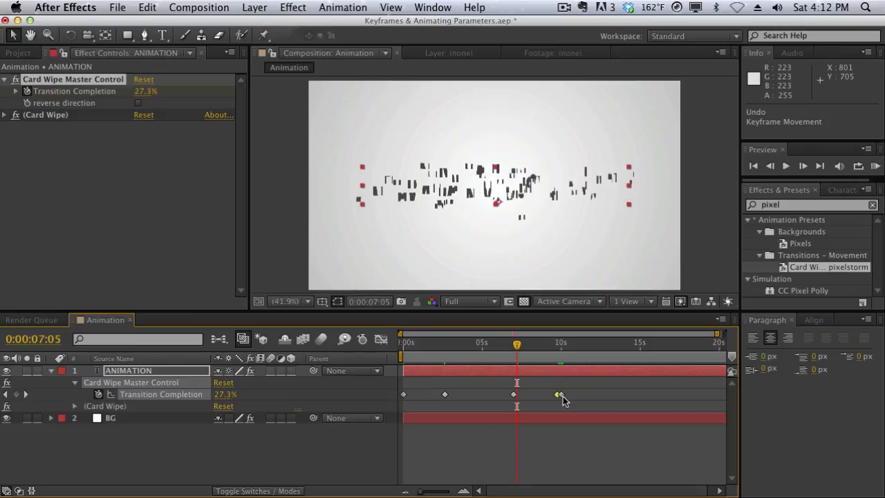
{"action": "left_click", "coordinate": [510, 394]}
{"action": "left_click", "coordinate": [513, 395]}
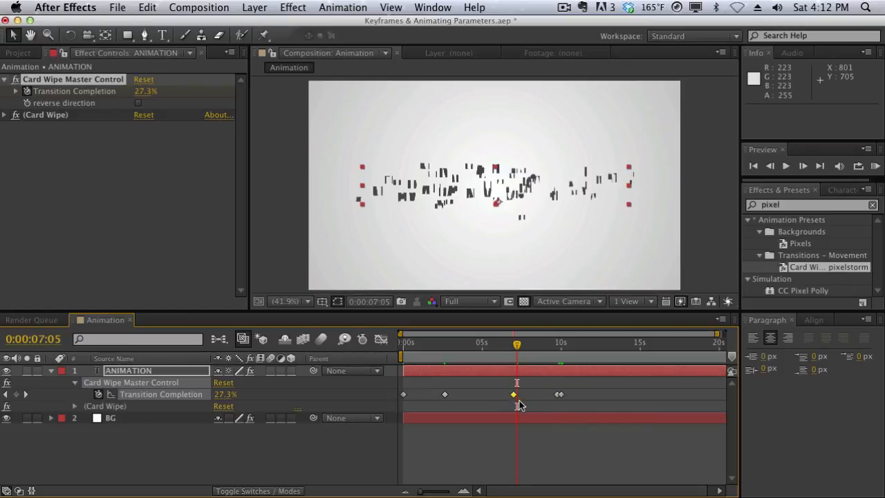
{"action": "right_click", "coordinate": [514, 395]}
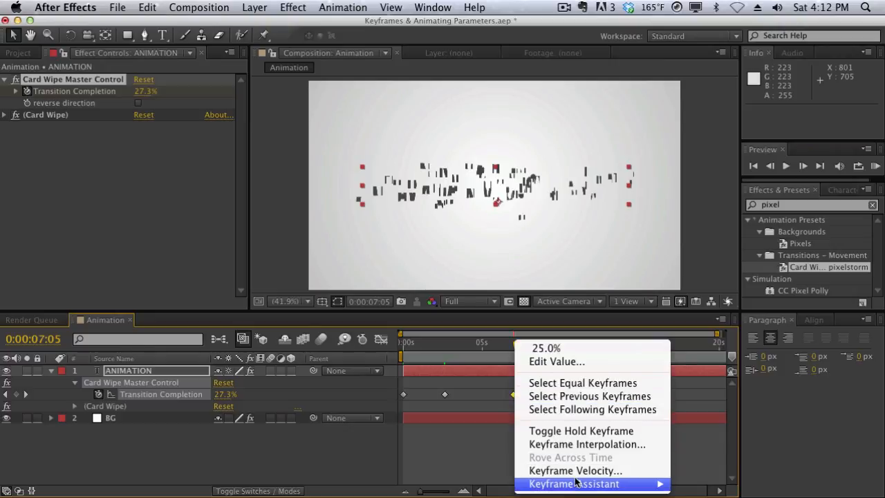
{"action": "mouse_move", "coordinate": [580, 484]}
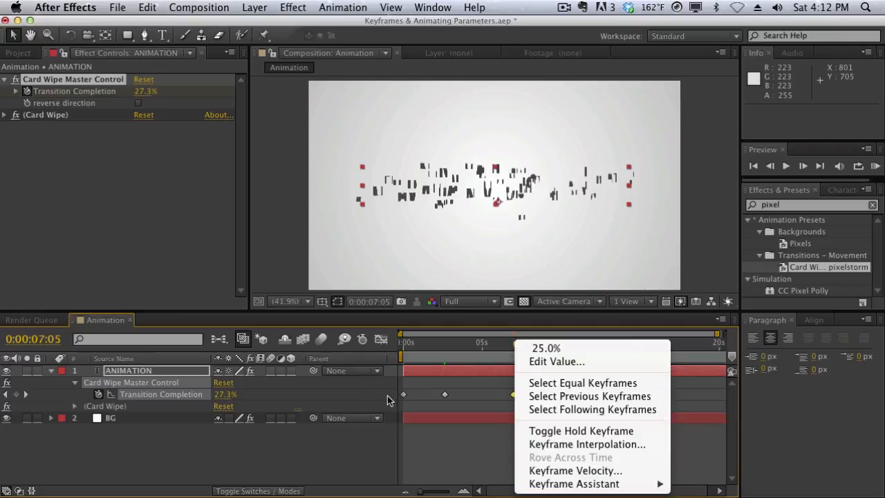
{"action": "left_click", "coordinate": [426, 349]}
Scrub through the animation to about 0:00:10:00 and delete the 55% keyframe just before the last one.
{"action": "left_click", "coordinate": [424, 344]}
{"action": "left_click_drag", "start_coordinate": [418, 348], "coordinate": [564, 348]}
{"action": "left_click", "coordinate": [557, 399]}
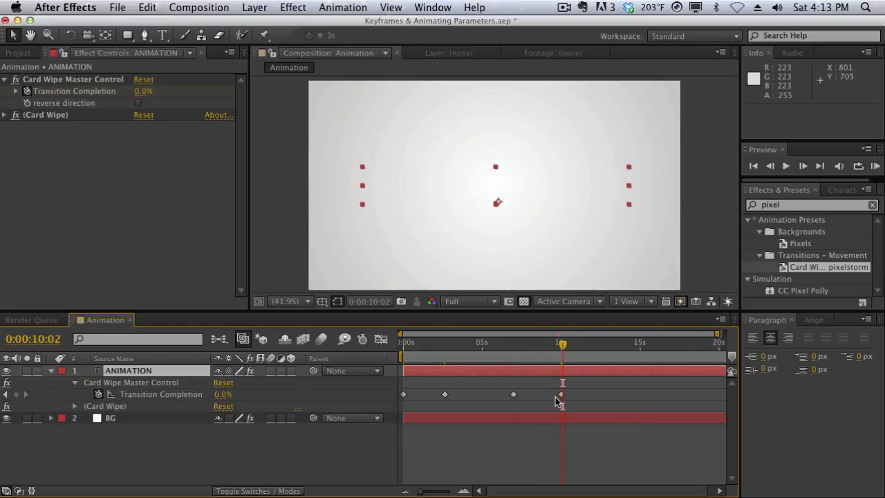
Apply Easy Ease Out to the last Transition Completion keyframe at 0:00:10:00.
{"action": "left_click", "coordinate": [538, 346]}
{"action": "mouse_move", "coordinate": [538, 349]}
{"action": "left_mouse_down"}
{"action": "mouse_move", "coordinate": [549, 350]}
{"action": "mouse_move", "coordinate": [520, 349]}
{"action": "left_mouse_up"}
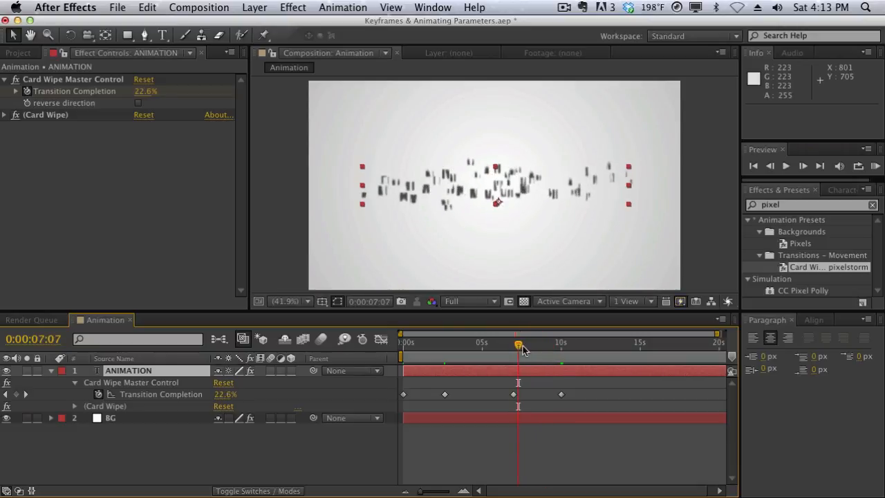
{"action": "left_click_drag", "start_coordinate": [574, 384], "coordinate": [553, 398]}
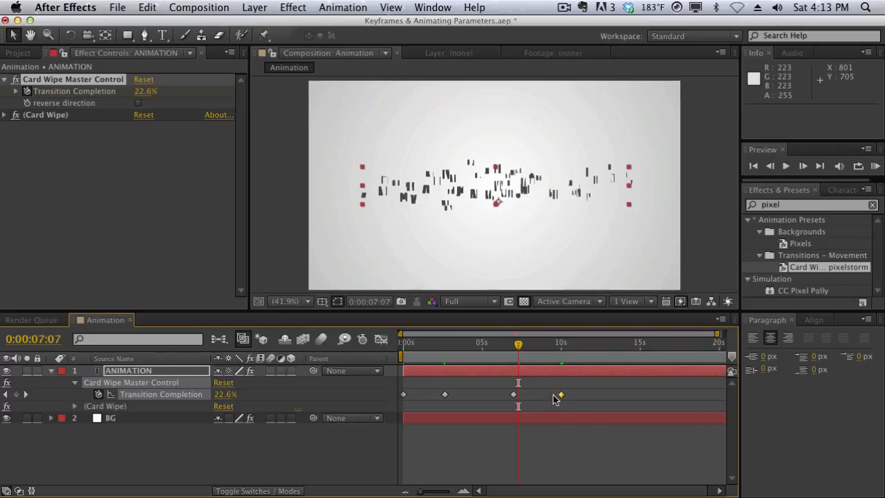
{"action": "right_click", "coordinate": [559, 395]}
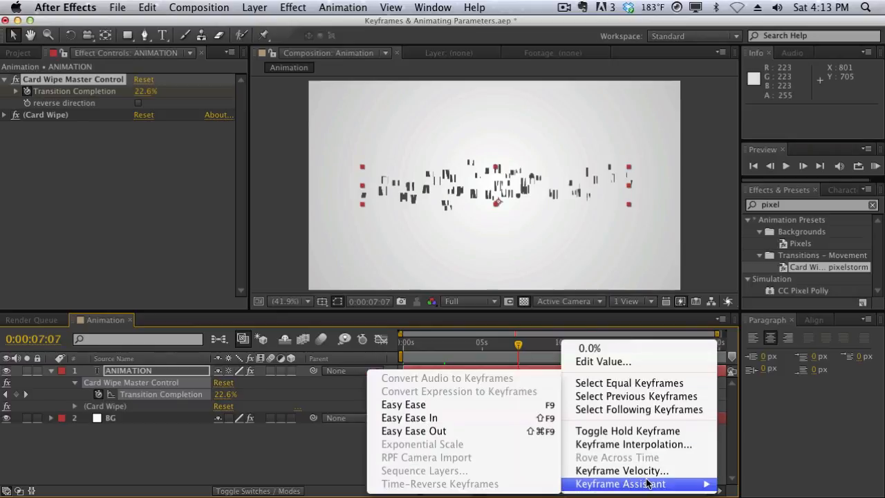
{"action": "left_click", "coordinate": [527, 432]}
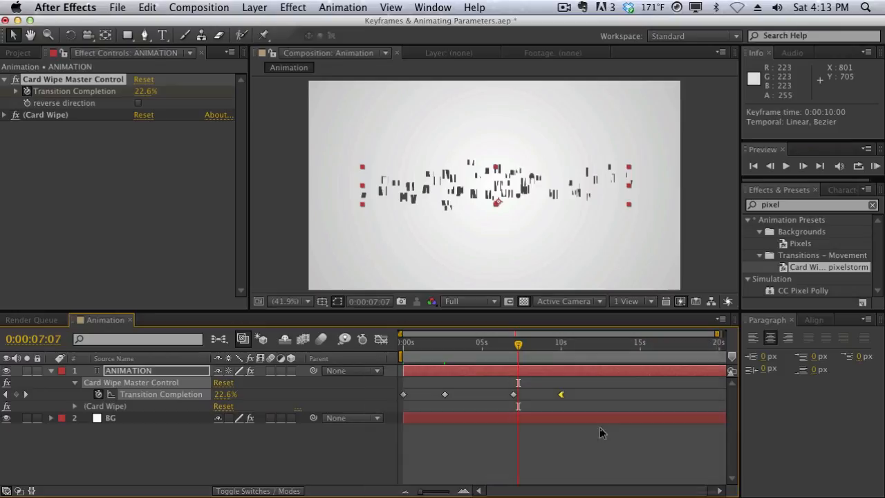
Scrub over the start of the animation and apply Easy Ease In to the first Transition Completion keyframe at 0:00:00:00.
{"action": "left_click", "coordinate": [546, 346]}
{"action": "left_click_drag", "start_coordinate": [546, 348], "coordinate": [417, 348]}
{"action": "left_click", "coordinate": [405, 395]}
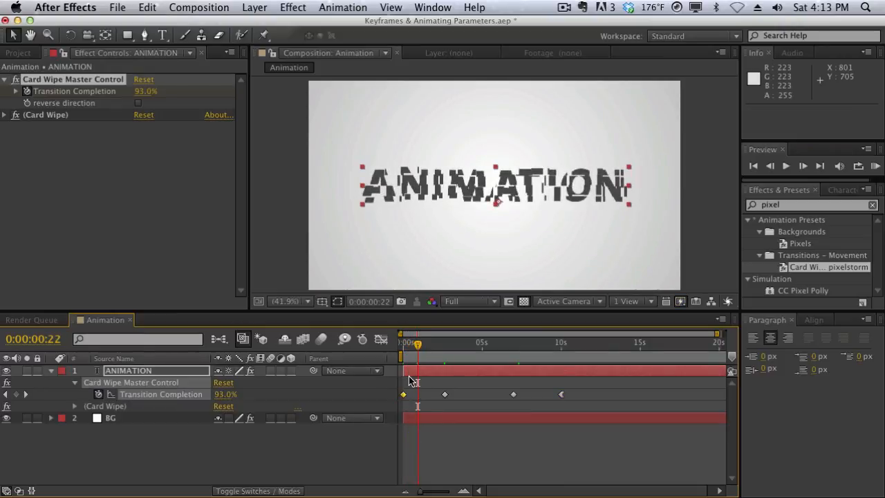
{"action": "left_click", "coordinate": [409, 349]}
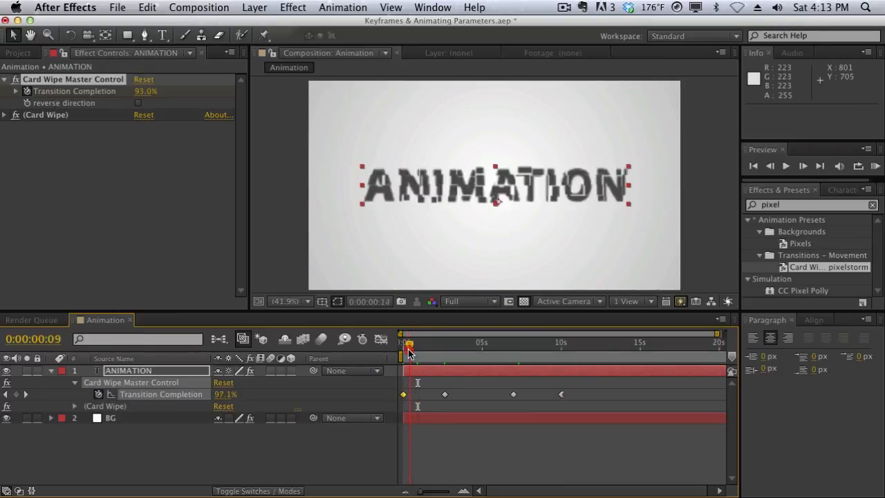
{"action": "left_click_drag", "start_coordinate": [408, 350], "coordinate": [439, 333]}
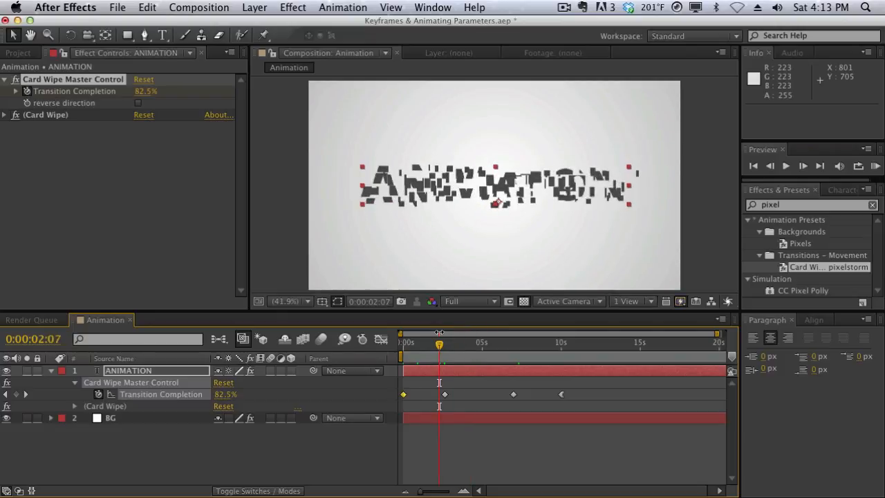
{"action": "right_click", "coordinate": [404, 395]}
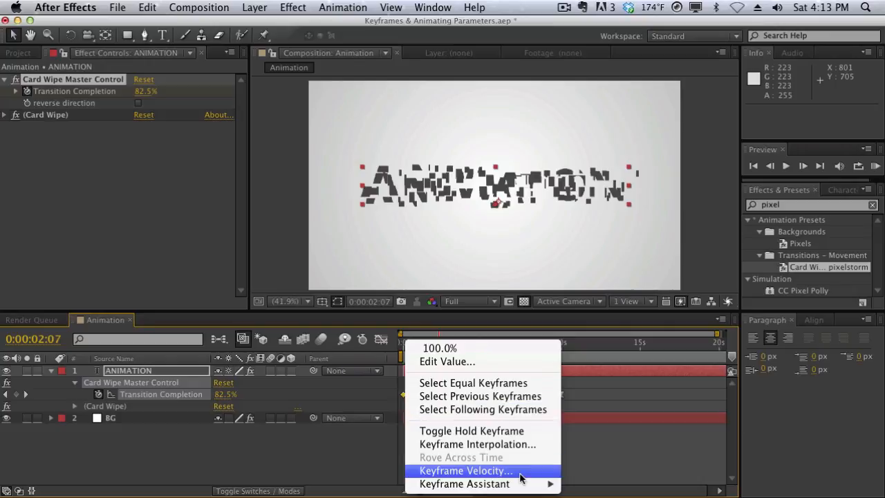
{"action": "mouse_move", "coordinate": [524, 484]}
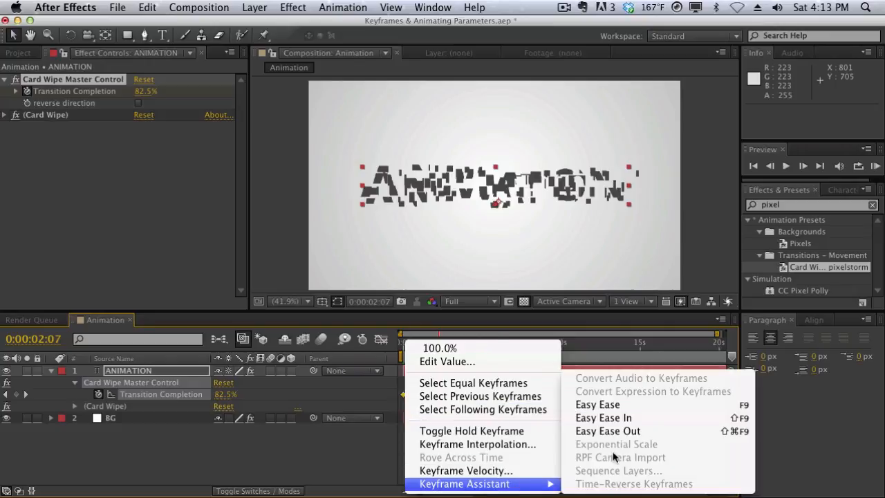
{"action": "left_click", "coordinate": [612, 418]}
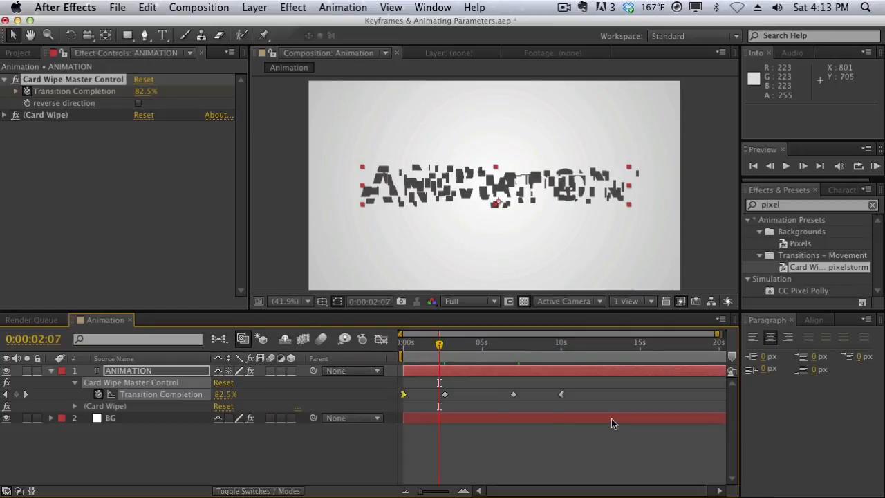
Scrub from the animation's start to 0:00:07:00 and apply Easy Ease to the two middle Transition Completion keyframes.
{"action": "left_click", "coordinate": [418, 343]}
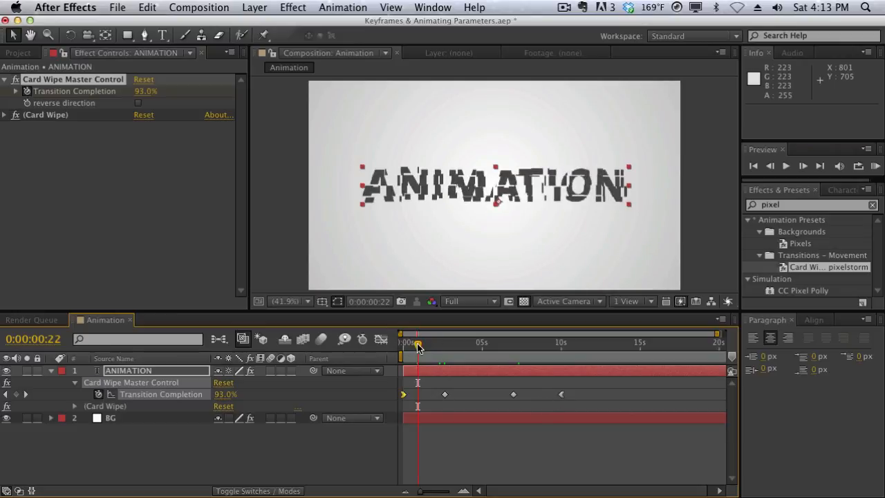
{"action": "left_click_drag", "start_coordinate": [419, 345], "coordinate": [513, 344]}
{"action": "left_click_drag", "start_coordinate": [527, 385], "coordinate": [439, 404]}
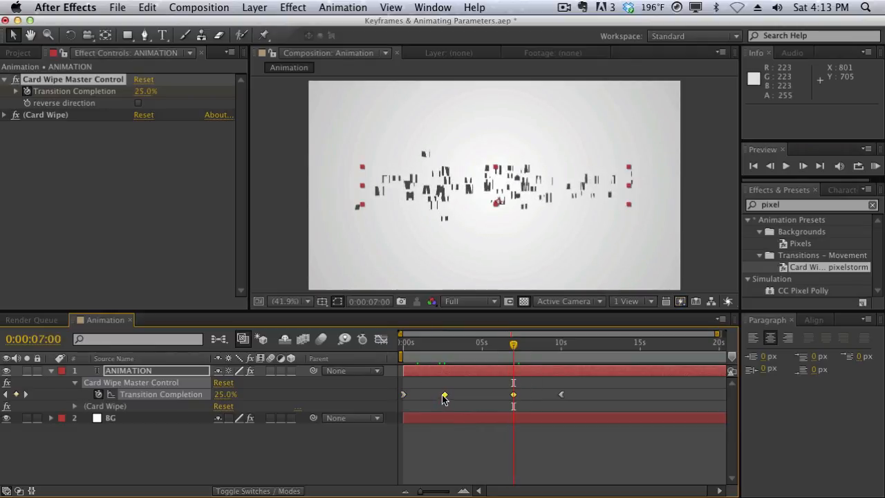
{"action": "right_click", "coordinate": [442, 395]}
{"action": "mouse_move", "coordinate": [591, 487]}
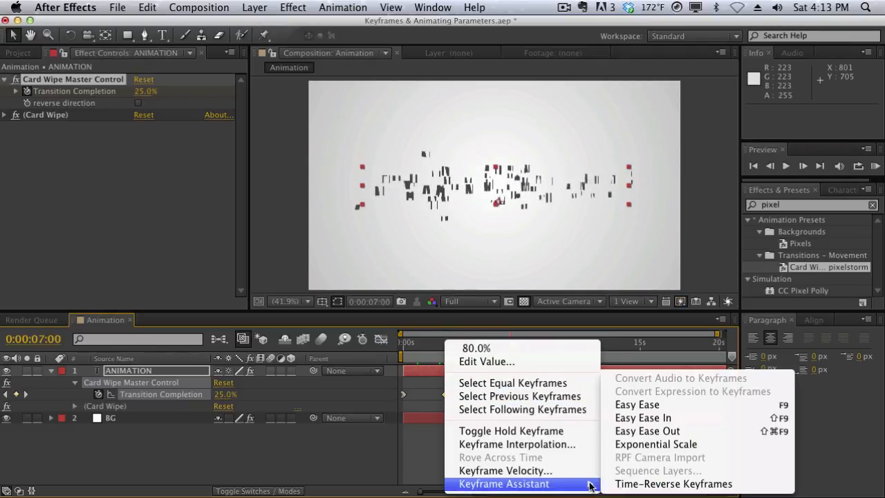
{"action": "left_click", "coordinate": [635, 407]}
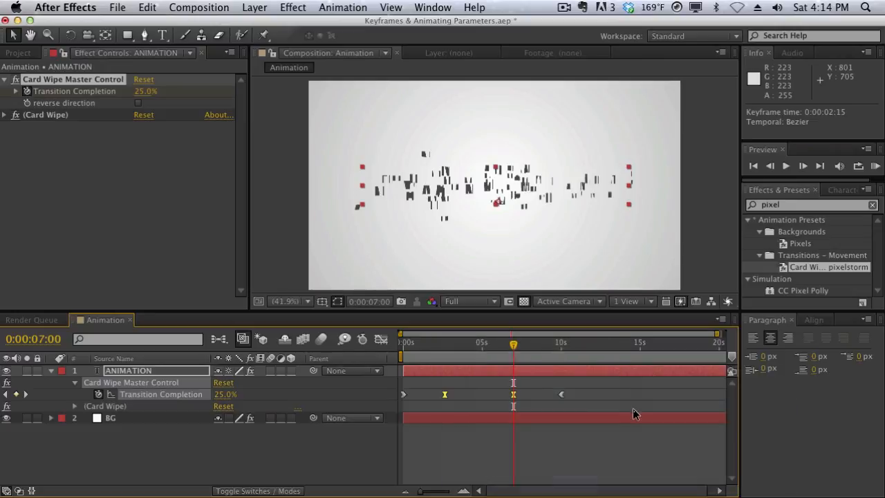
{"action": "left_click", "coordinate": [540, 388]}
Scrub between the two middle keyframes to review the eased card wipe, ending at 0:00:04:20.
{"action": "left_click", "coordinate": [496, 346]}
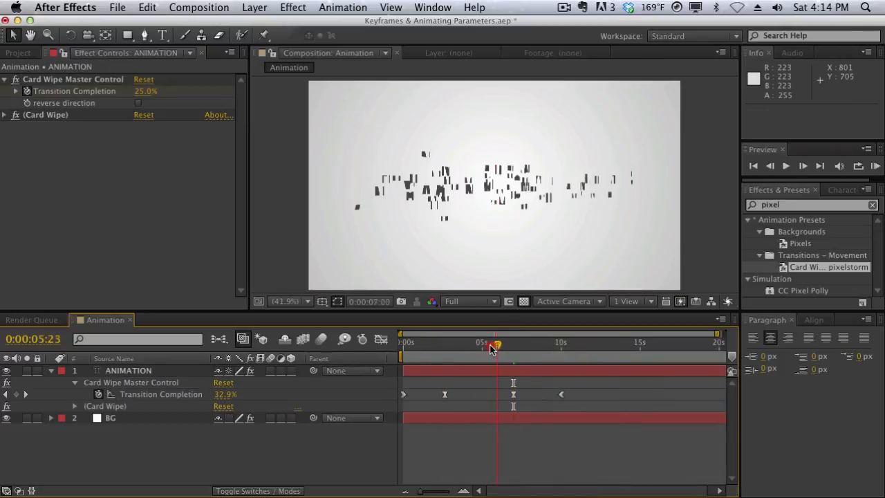
{"action": "left_click_drag", "start_coordinate": [490, 350], "coordinate": [448, 350]}
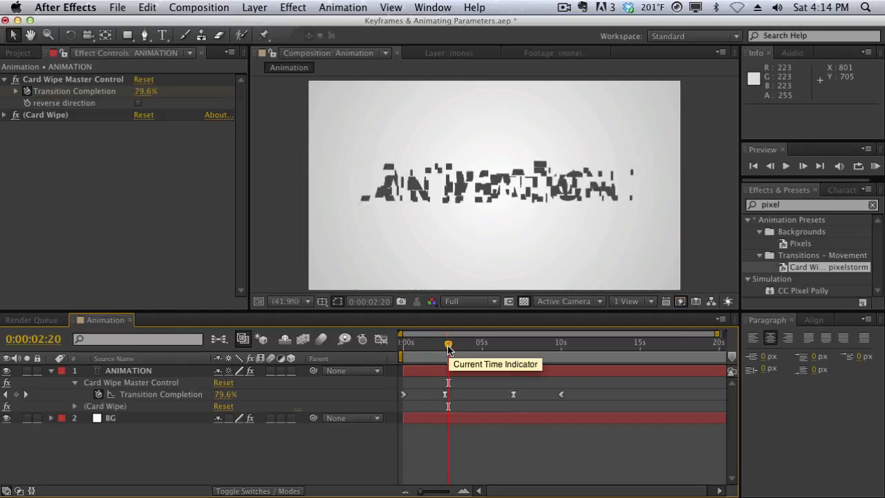
{"action": "left_click_drag", "start_coordinate": [448, 349], "coordinate": [480, 396]}
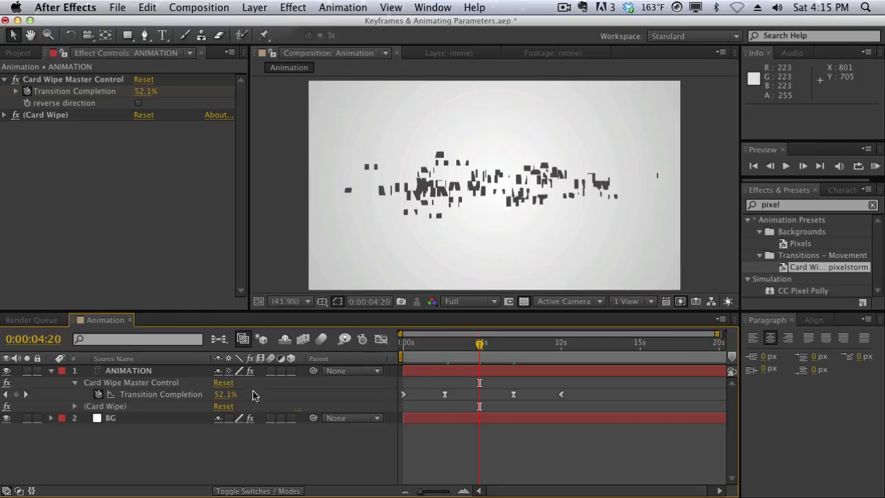
Reveal all modified properties of the ANIMATION text layer and collapse its (Card Wipe) effect group.
{"action": "left_click", "coordinate": [132, 371]}
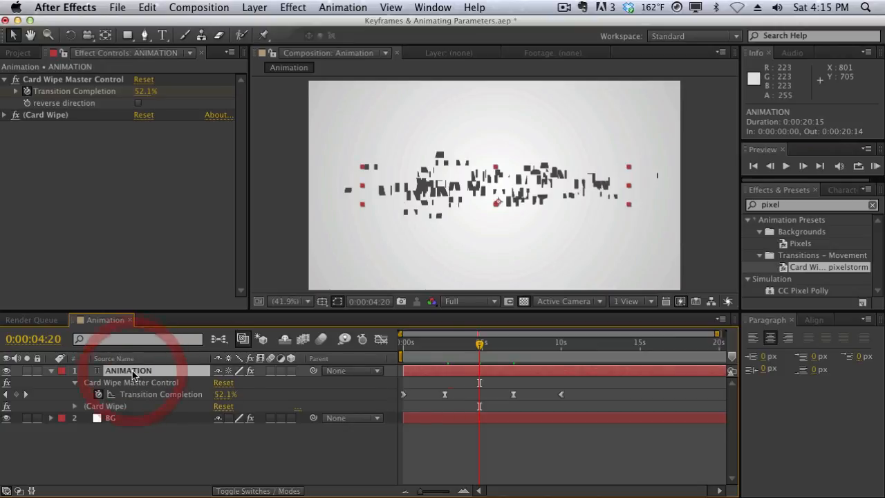
{"action": "key", "text": "u"}
{"action": "key", "text": "u"}
{"action": "key", "text": "u"}
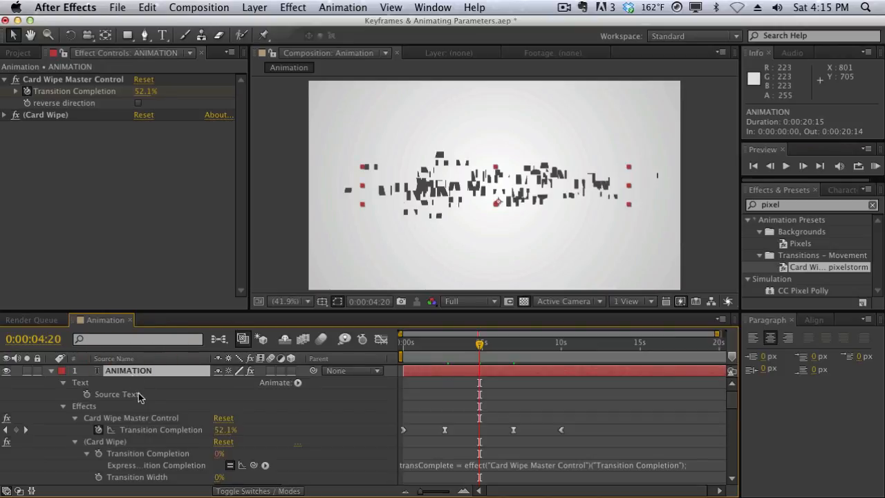
{"action": "left_click", "coordinate": [75, 443]}
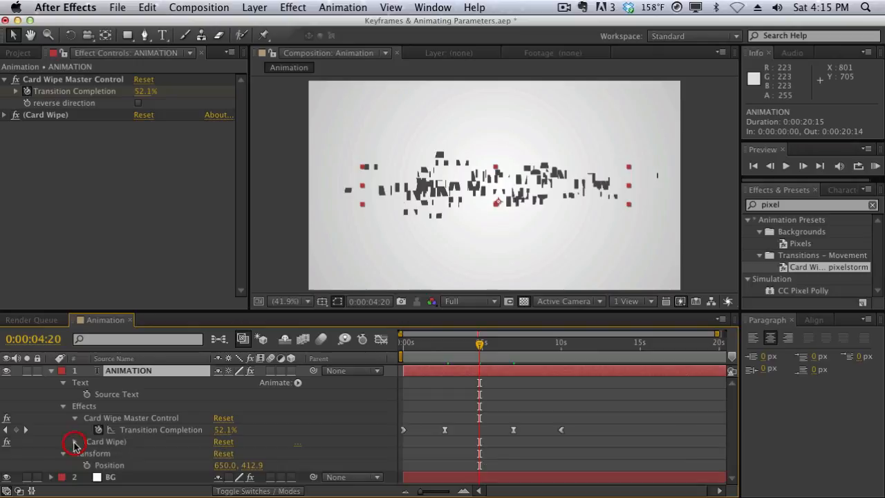